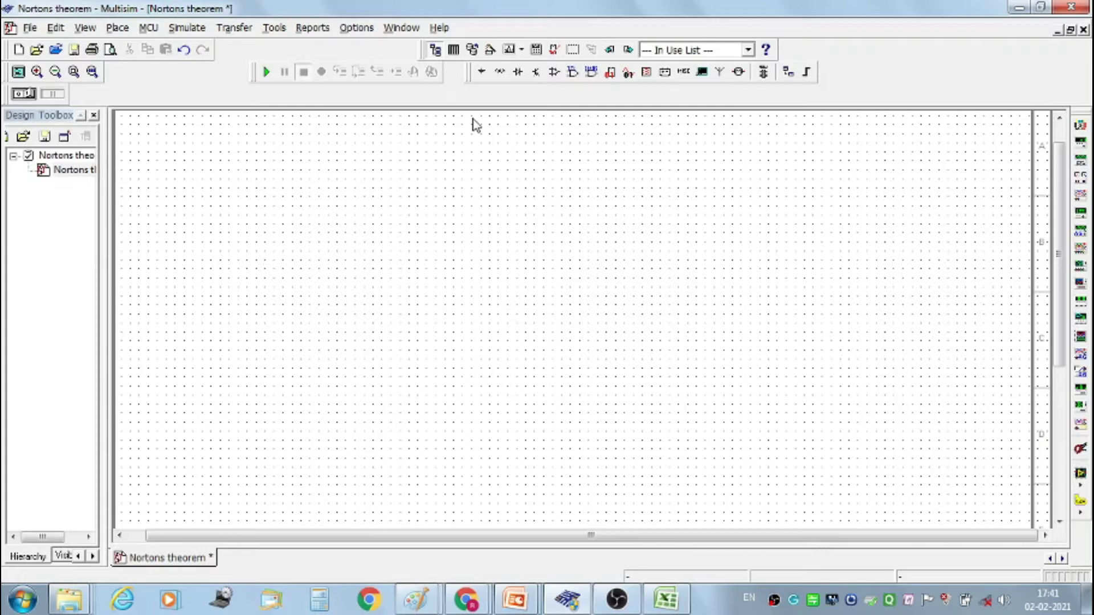
# Place two 12 V DC power sources, V1 and V2, and a ground below them.
pyautogui.click(482, 71)
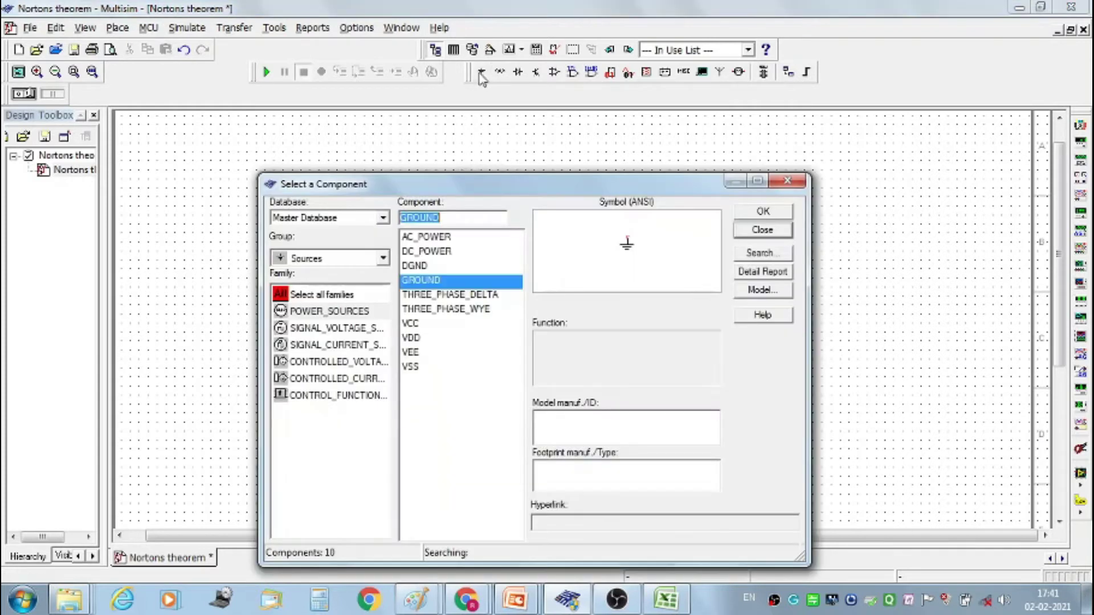
pyautogui.click(426, 252)
pyautogui.click(763, 212)
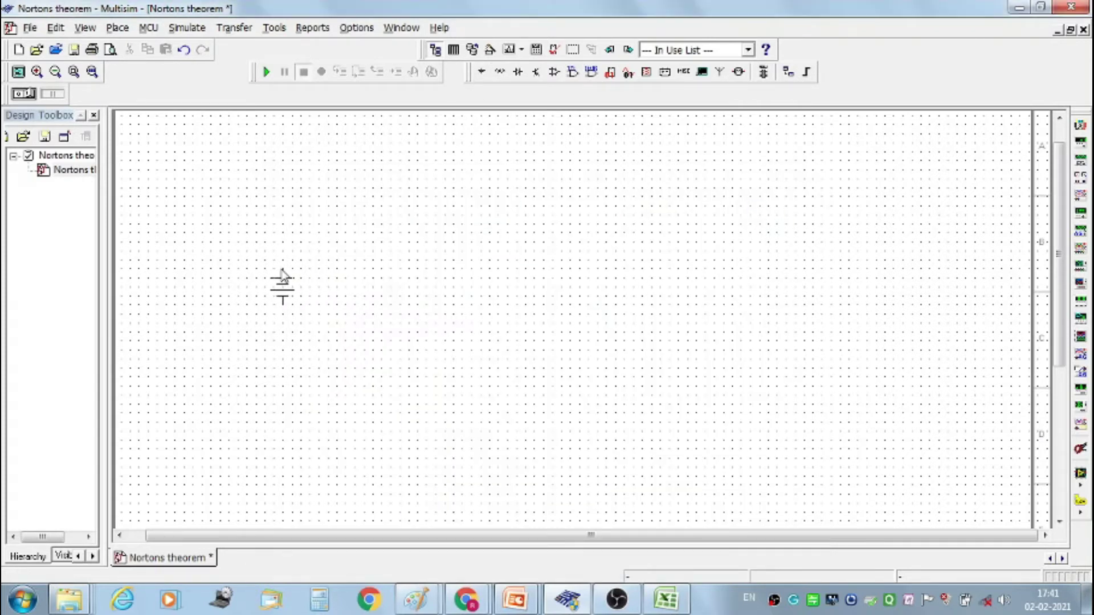
pyautogui.click(245, 250)
pyautogui.click(758, 210)
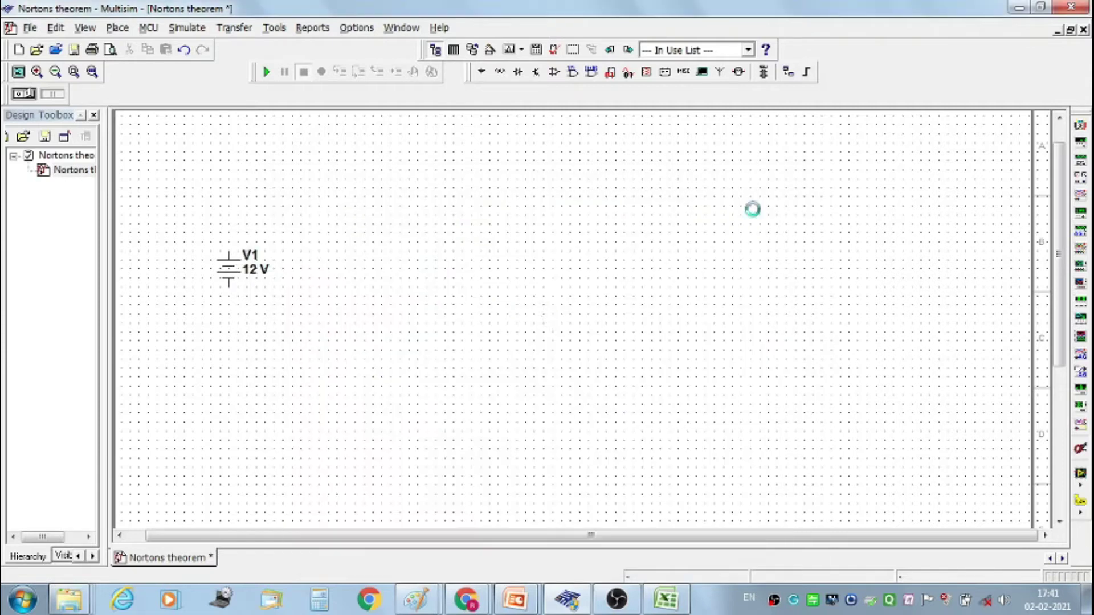
pyautogui.click(456, 286)
pyautogui.click(454, 281)
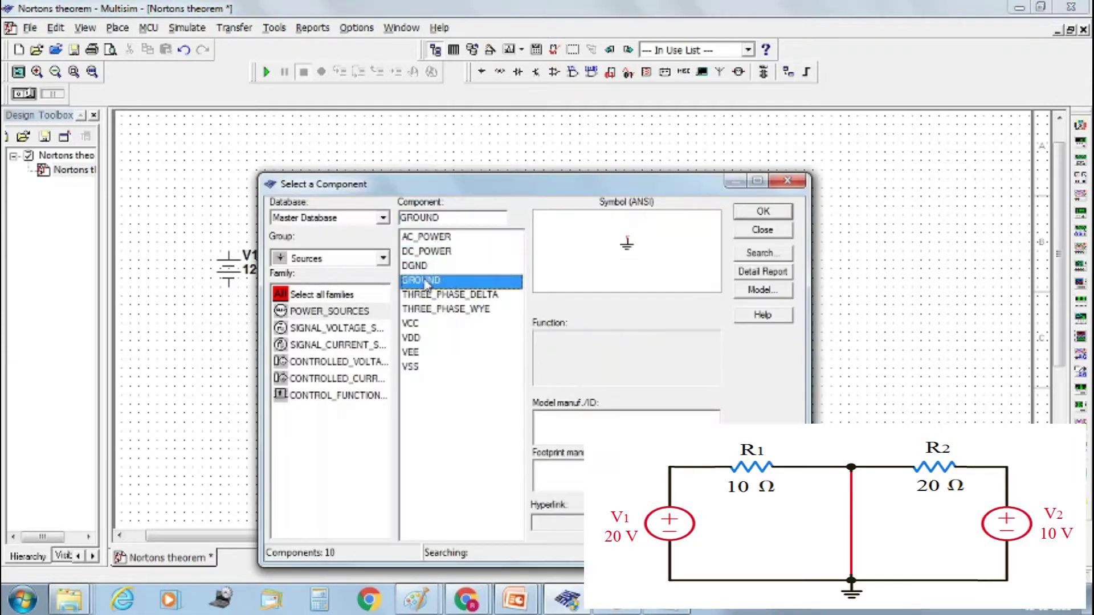
pyautogui.click(752, 214)
pyautogui.click(330, 354)
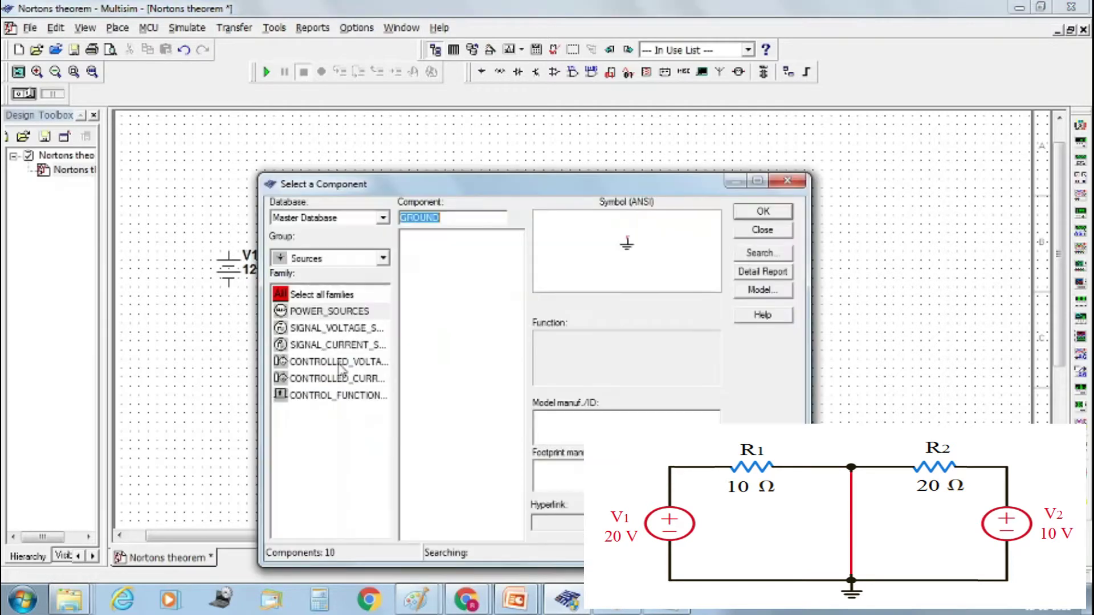
pyautogui.click(748, 218)
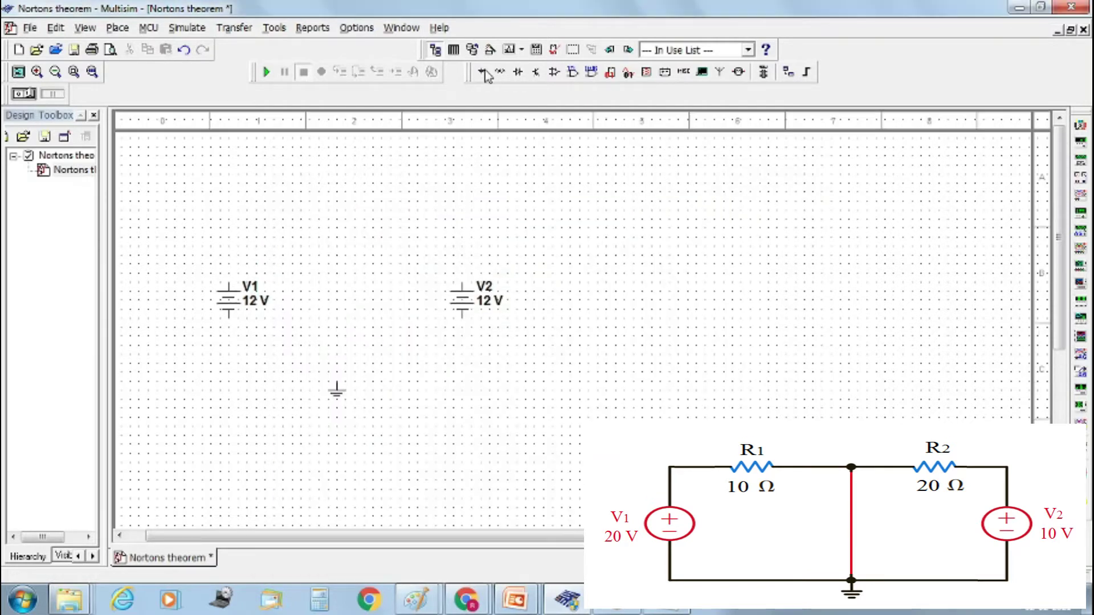
pyautogui.click(500, 73)
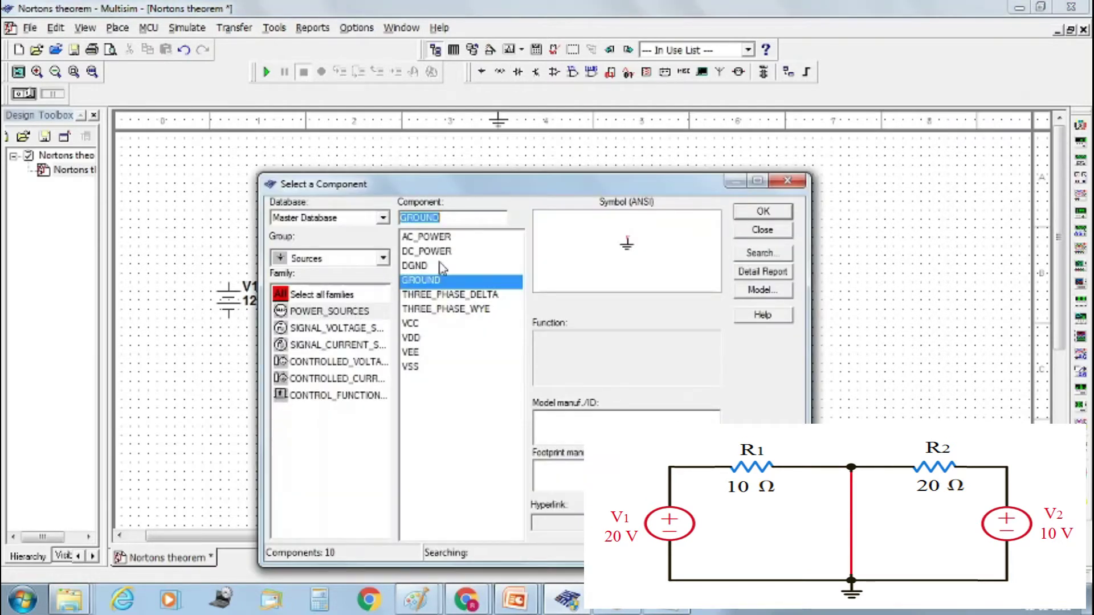
pyautogui.click(738, 231)
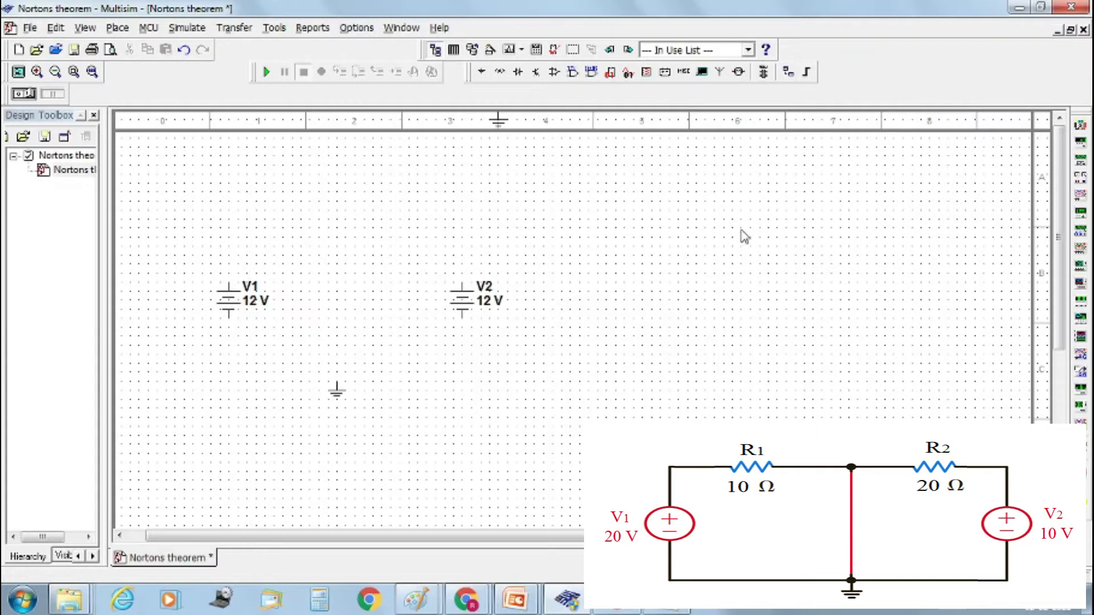
# Place three 1kΩ resistors: R1 and R2 along the top and R3 between the sources.
pyautogui.click(500, 72)
pyautogui.click(762, 211)
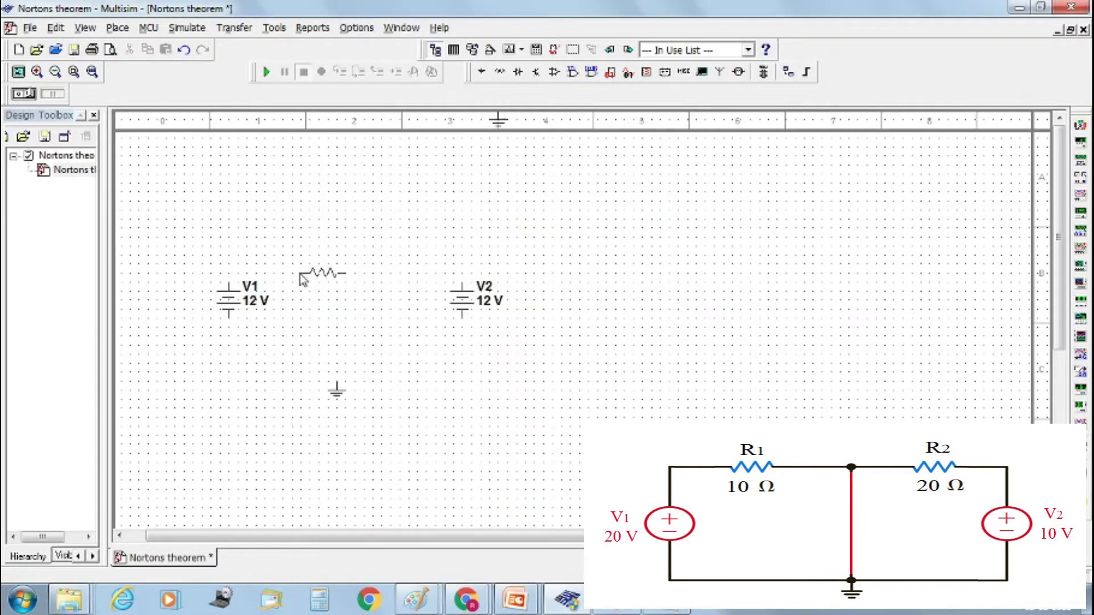
pyautogui.click(288, 251)
pyautogui.click(747, 218)
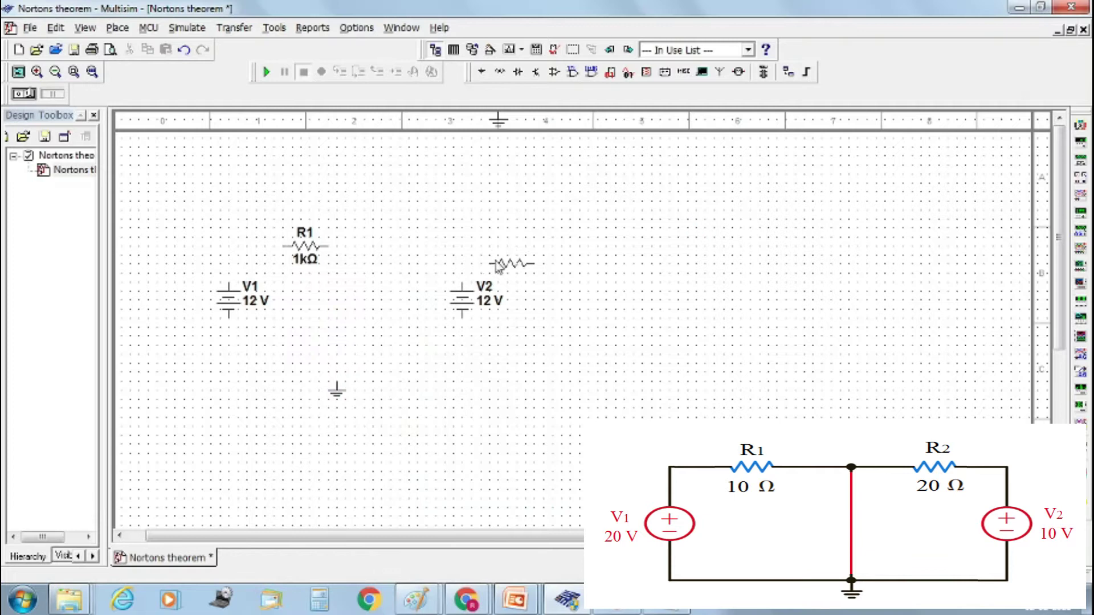
pyautogui.click(398, 245)
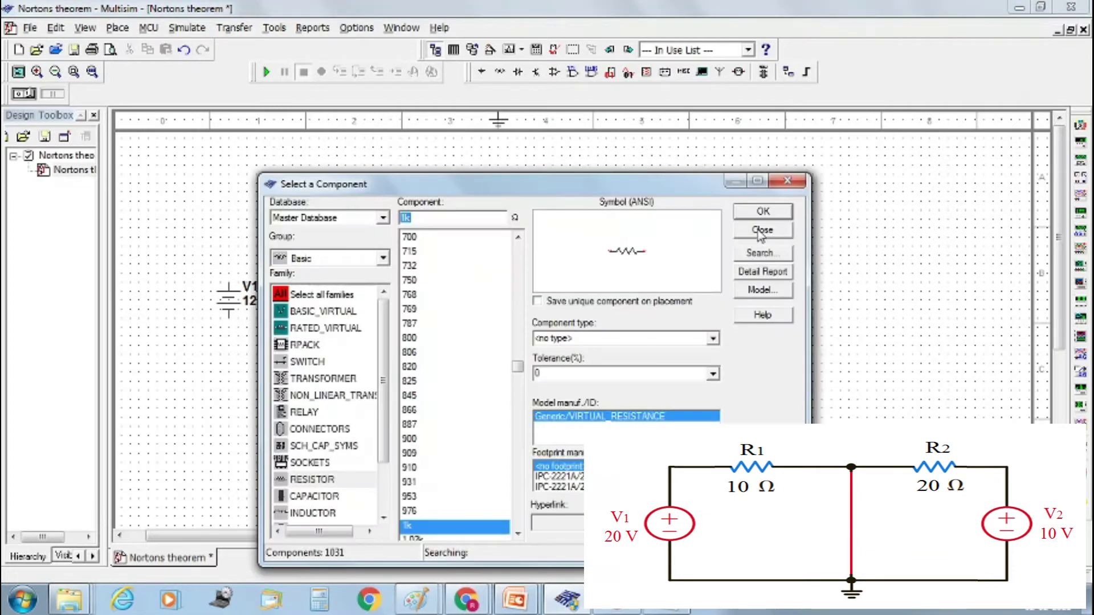
pyautogui.click(763, 212)
pyautogui.click(342, 301)
pyautogui.press('Escape')
# Rotate R3 90° clockwise so it stands upright.
pyautogui.click(369, 318)
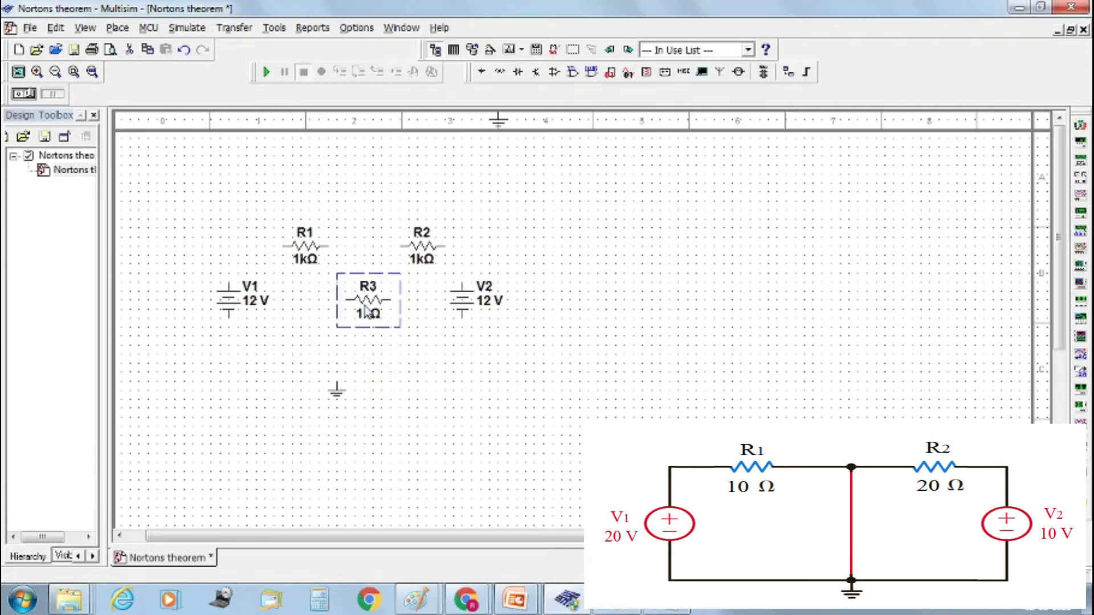
pyautogui.rightClick(366, 313)
pyautogui.click(426, 125)
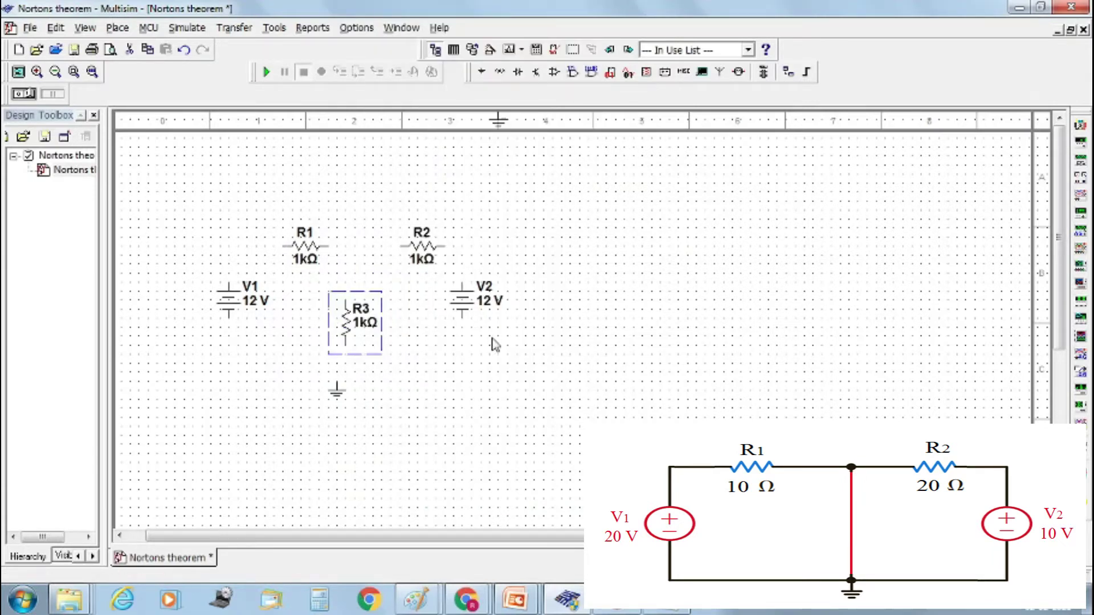
pyautogui.click(1081, 142)
# Place multimeter XMM1, wire V1–R1–R2–V2 to ground, and connect XMM1 to ground.
pyautogui.click(358, 216)
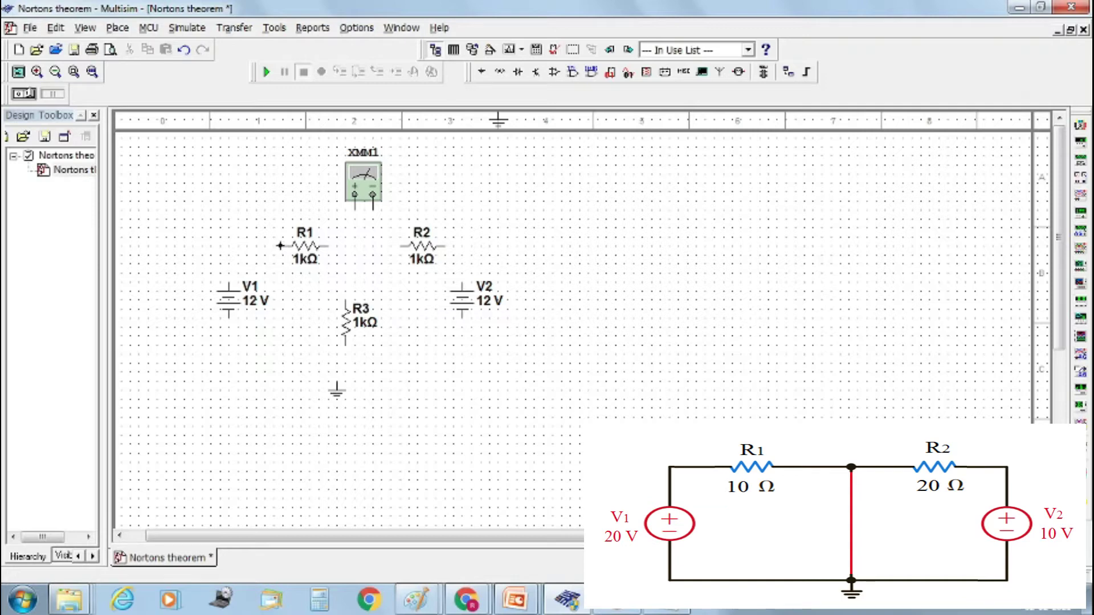
pyautogui.click(228, 282)
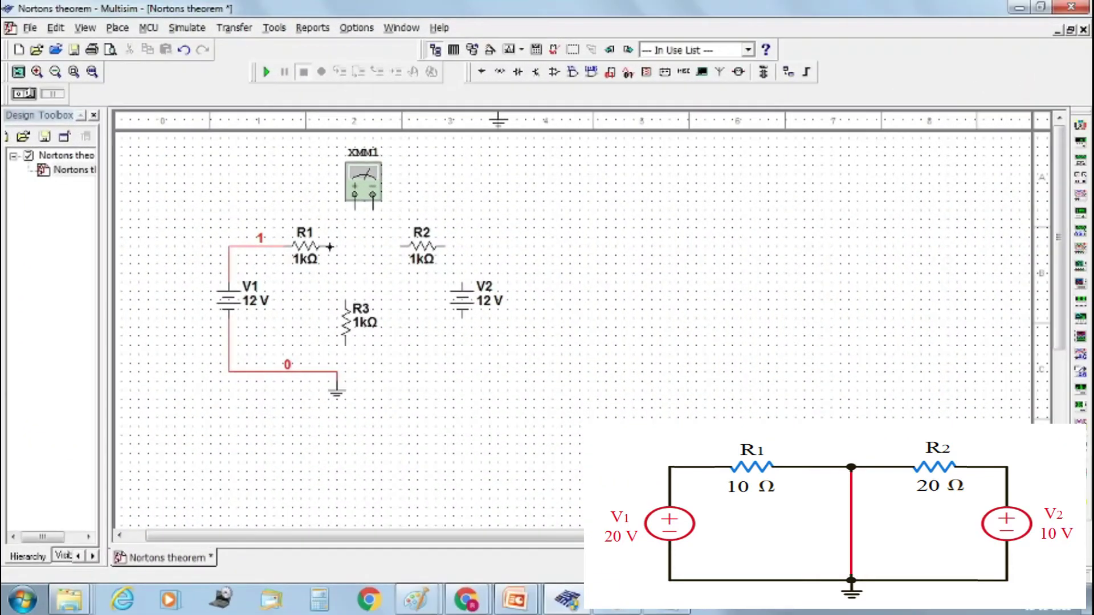
pyautogui.click(401, 246)
pyautogui.click(462, 281)
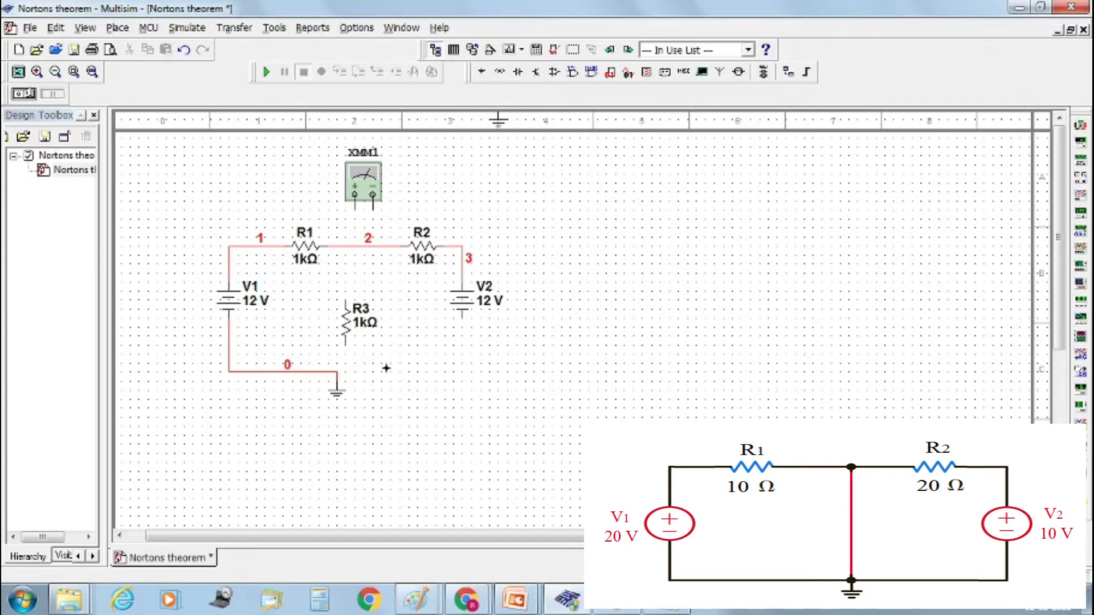
pyautogui.click(338, 371)
pyautogui.click(462, 317)
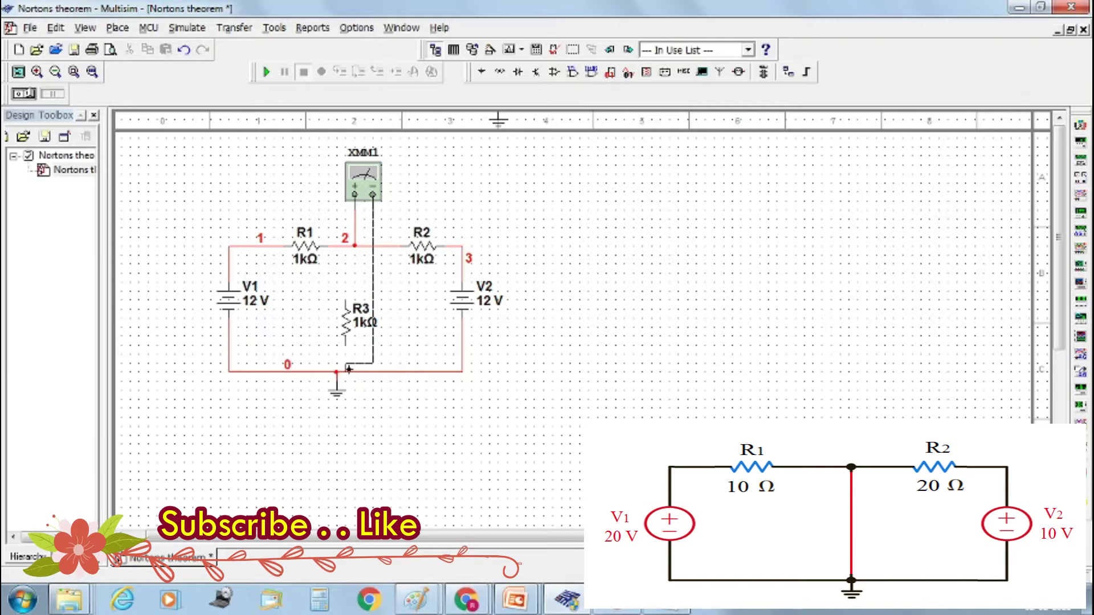
pyautogui.click(346, 372)
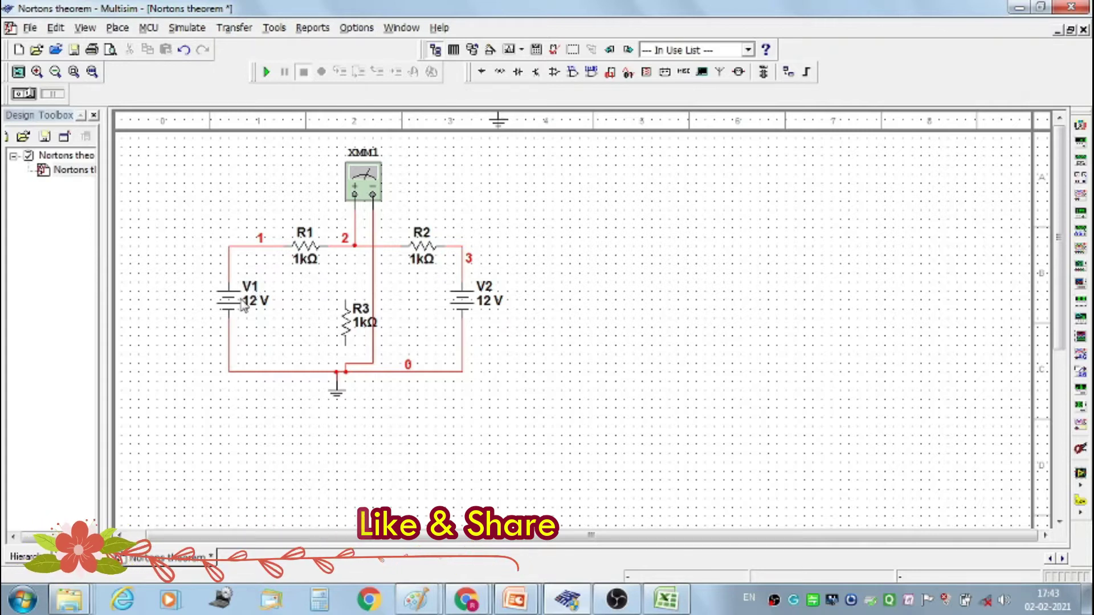
# Set source V1 to 20 V and V2 to 10 V.
pyautogui.doubleClick(253, 287)
pyautogui.moveTo(602, 152); pyautogui.dragTo(534, 151)
pyautogui.write('20')
pyautogui.click(516, 477)
pyautogui.doubleClick(481, 304)
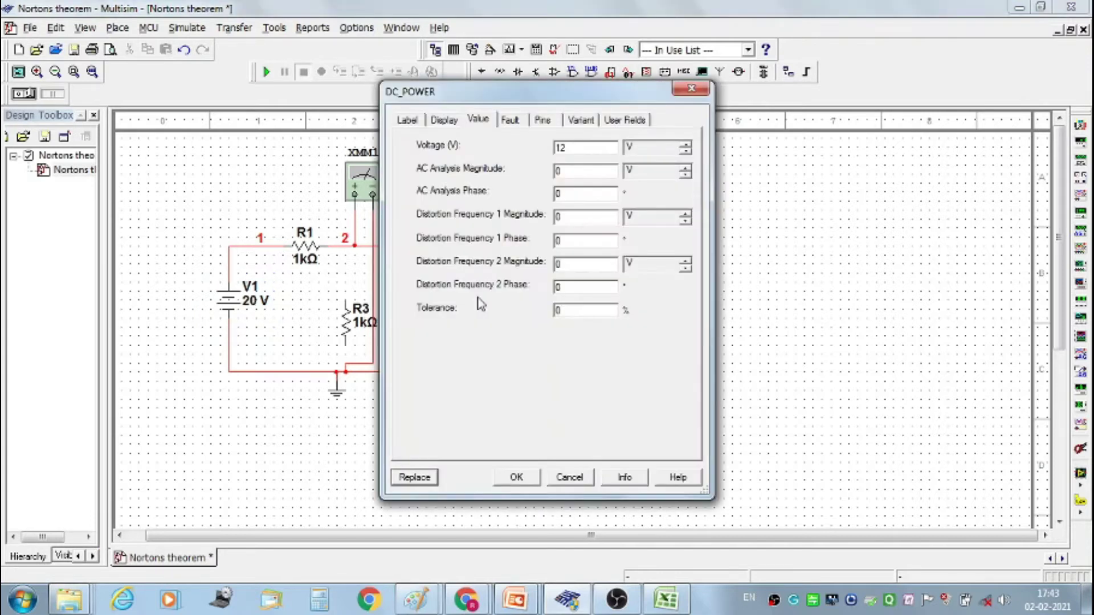
pyautogui.click(517, 479)
# Set resistors R1 to 10Ω, R2 to 20Ω and R3 to 30Ω.
pyautogui.doubleClick(309, 263)
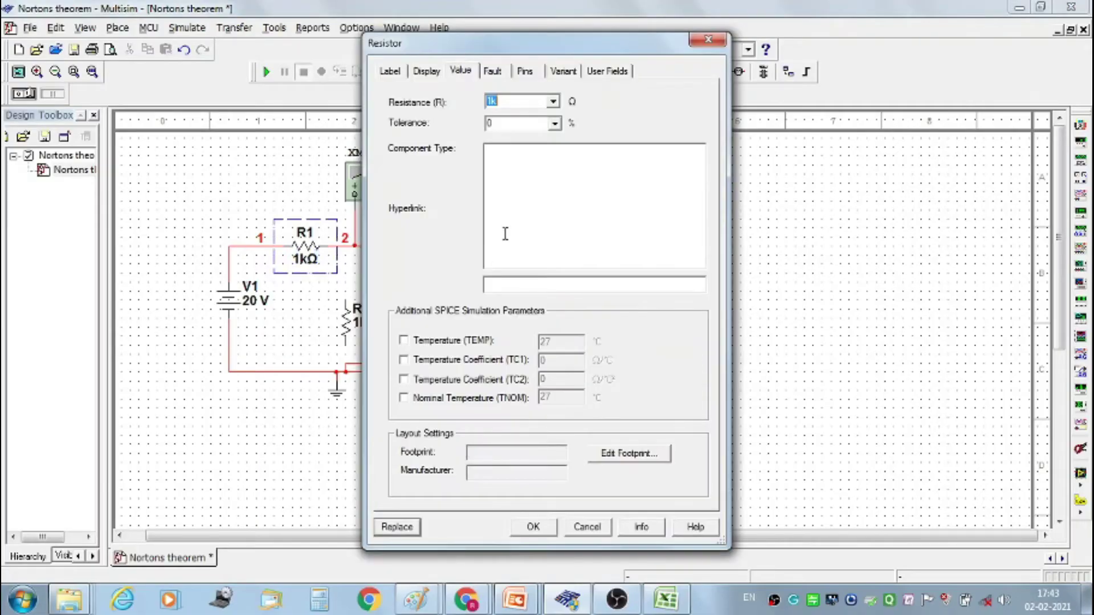
pyautogui.write('10')
pyautogui.click(534, 527)
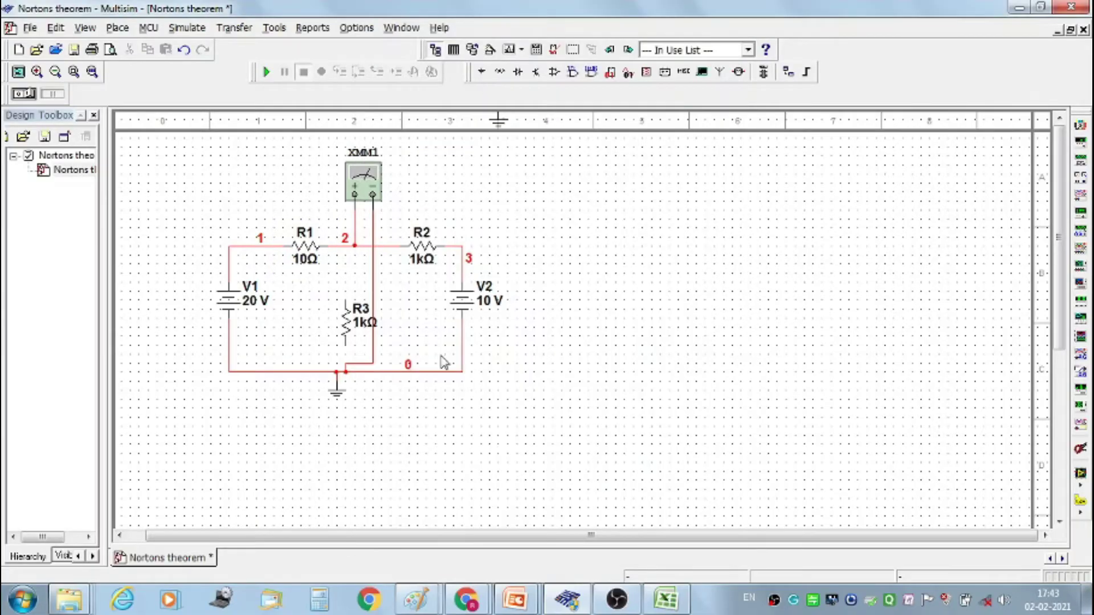
pyautogui.doubleClick(430, 264)
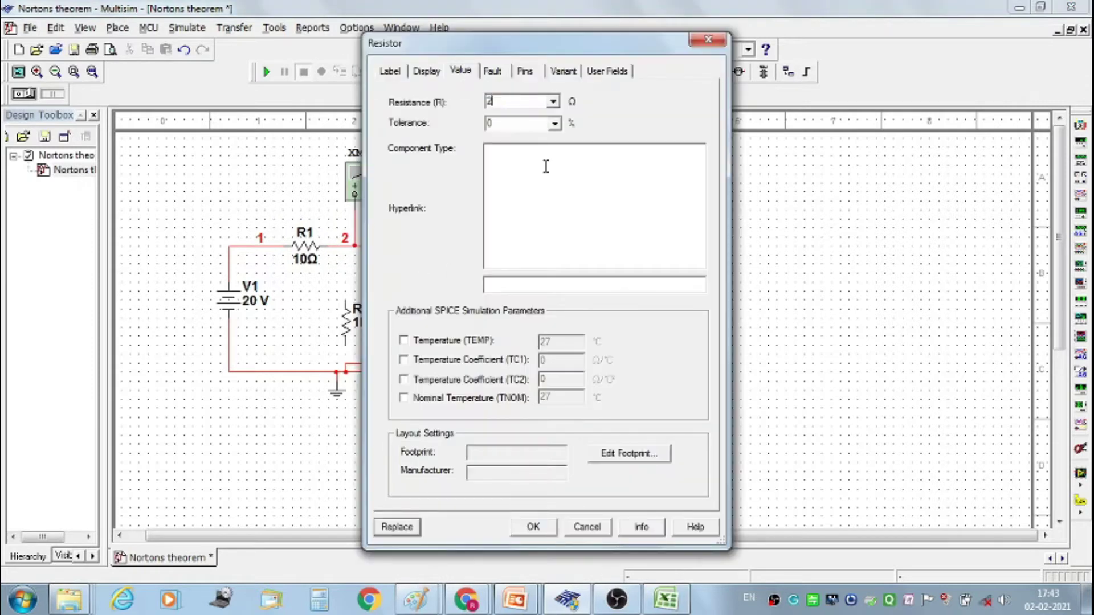
pyautogui.write('20')
pyautogui.click(533, 527)
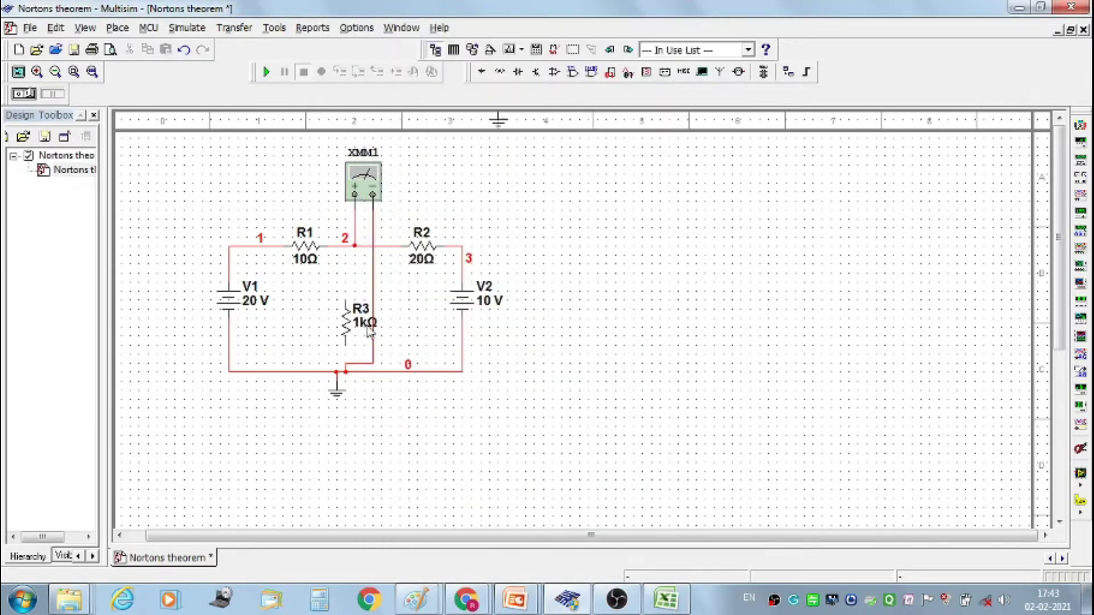
pyautogui.doubleClick(365, 321)
pyautogui.write('3')
pyautogui.click(533, 527)
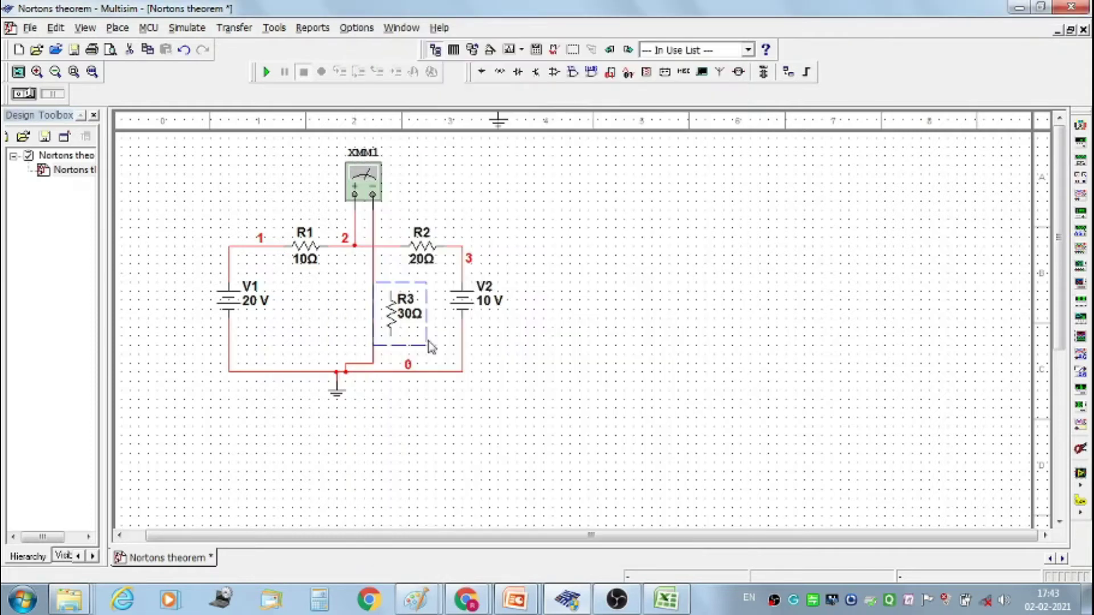
pyautogui.click(516, 393)
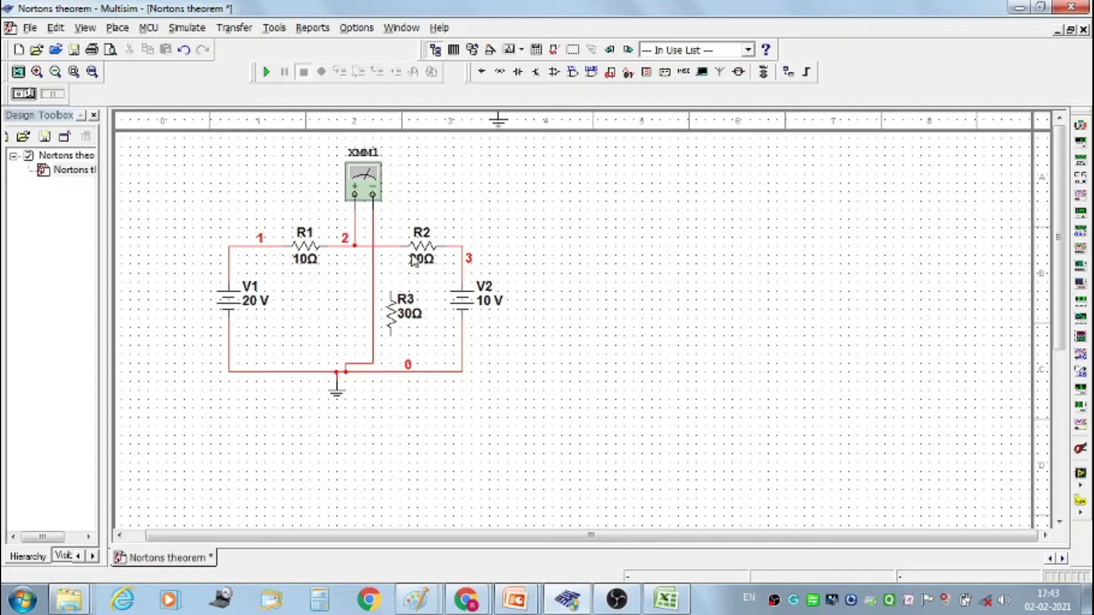
# Switch multimeter XMM1 to current mode and run the simulation to read 2.5 A.
pyautogui.doubleClick(371, 184)
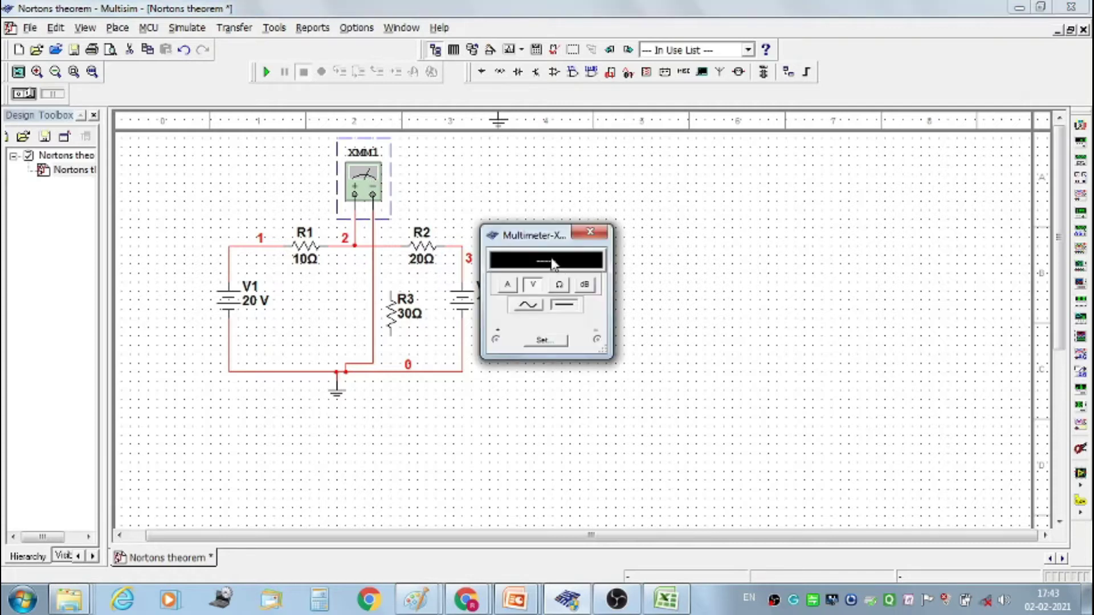
pyautogui.click(508, 288)
pyautogui.click(266, 73)
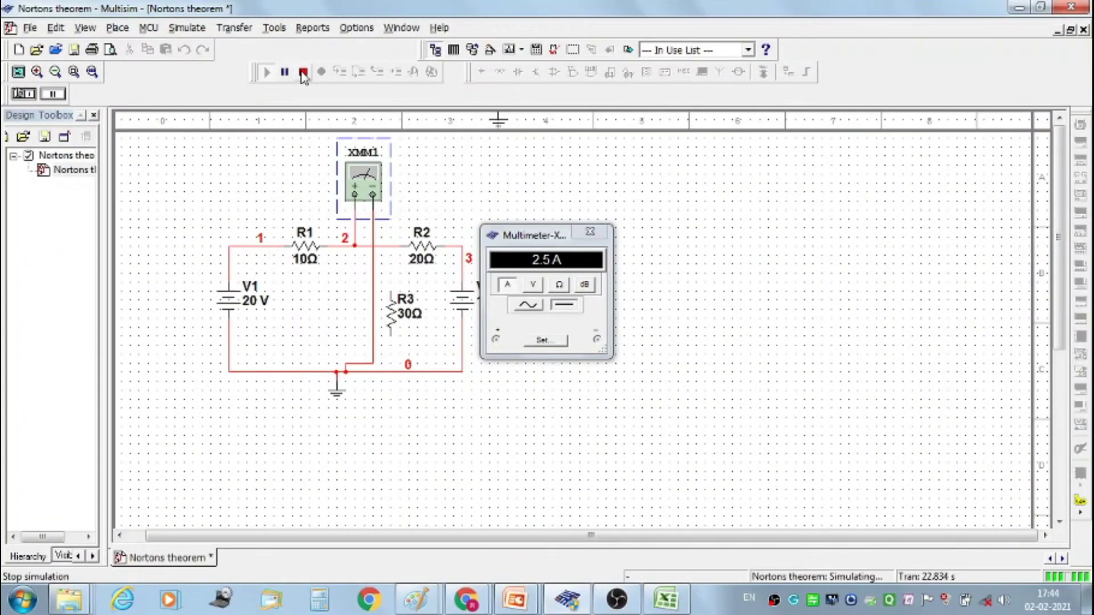
# Stop the simulation, change V1 to 25 V and V2 to 15 V, and rerun for 3.25 A.
pyautogui.click(493, 125)
pyautogui.doubleClick(260, 311)
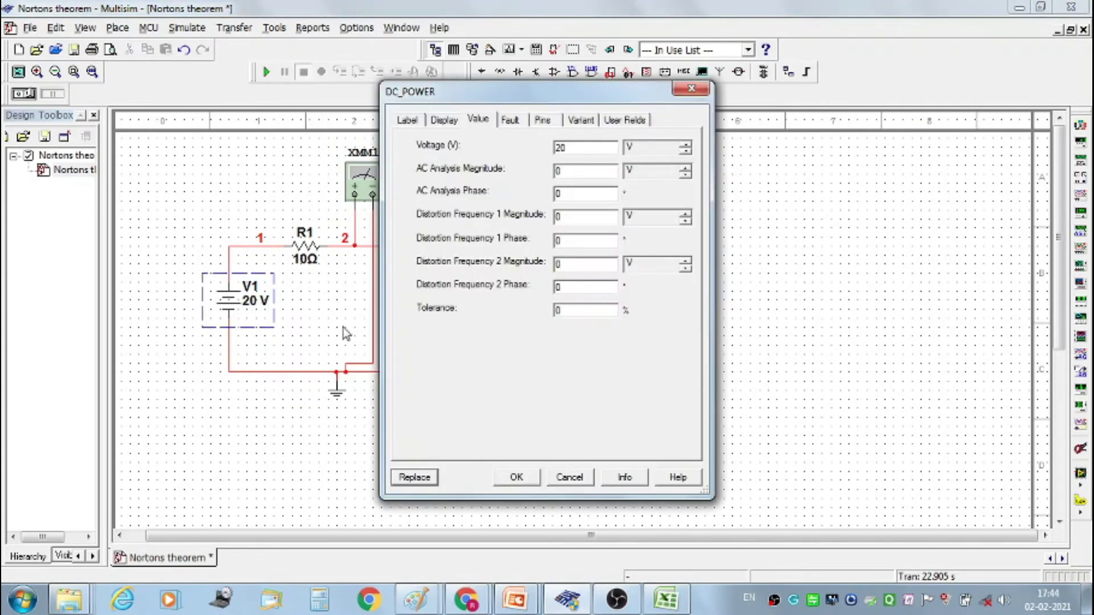
pyautogui.moveTo(566, 150); pyautogui.dragTo(548, 147)
pyautogui.write('25')
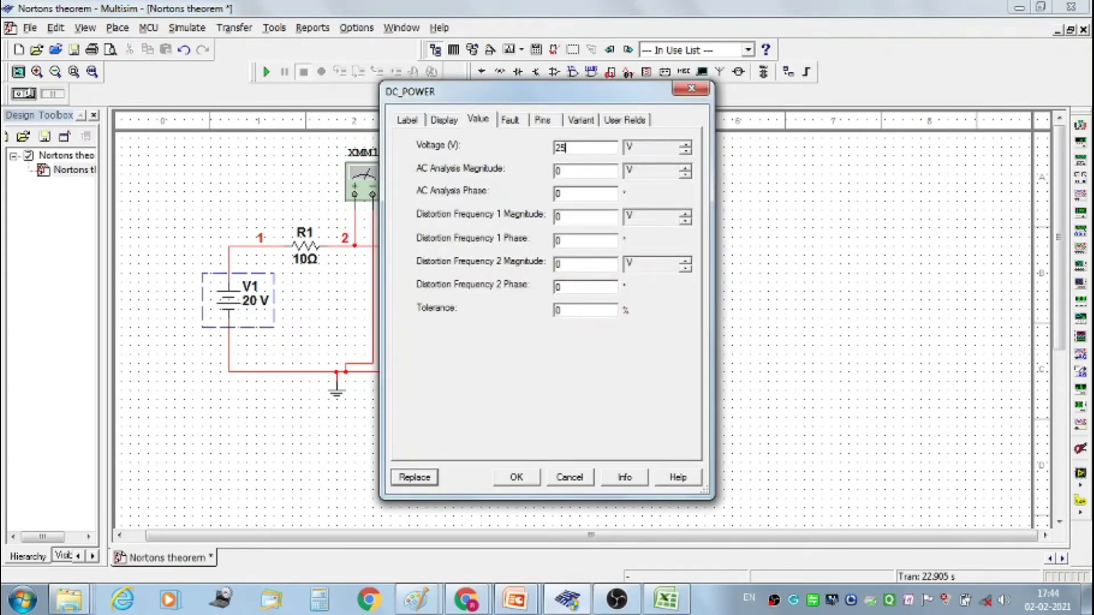
pyautogui.click(516, 477)
pyautogui.doubleClick(472, 317)
pyautogui.moveTo(557, 232); pyautogui.dragTo(575, 213)
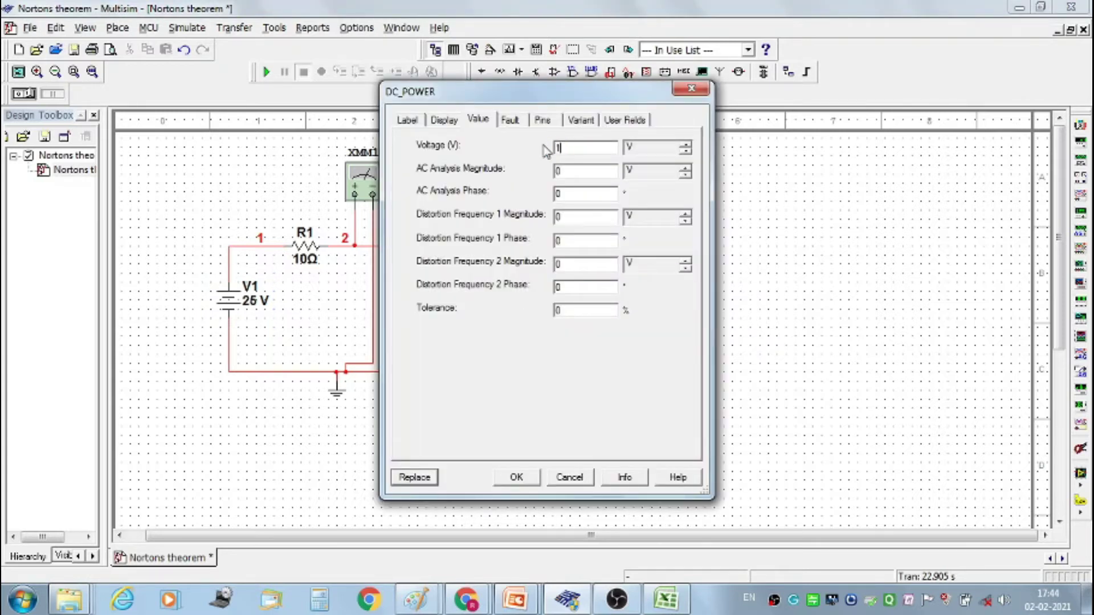
pyautogui.click(528, 484)
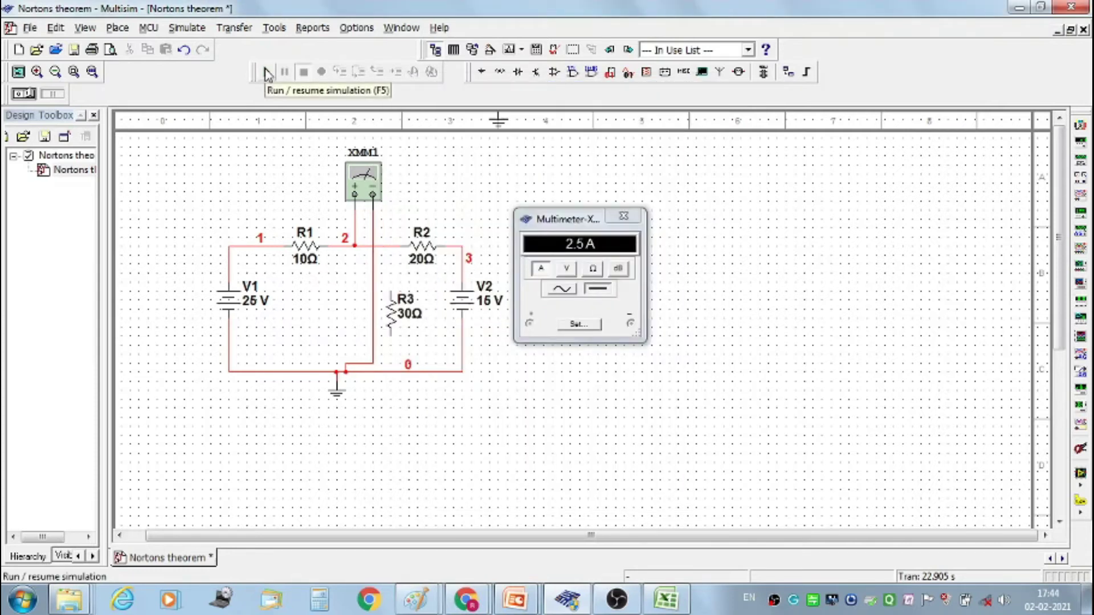
pyautogui.click(266, 74)
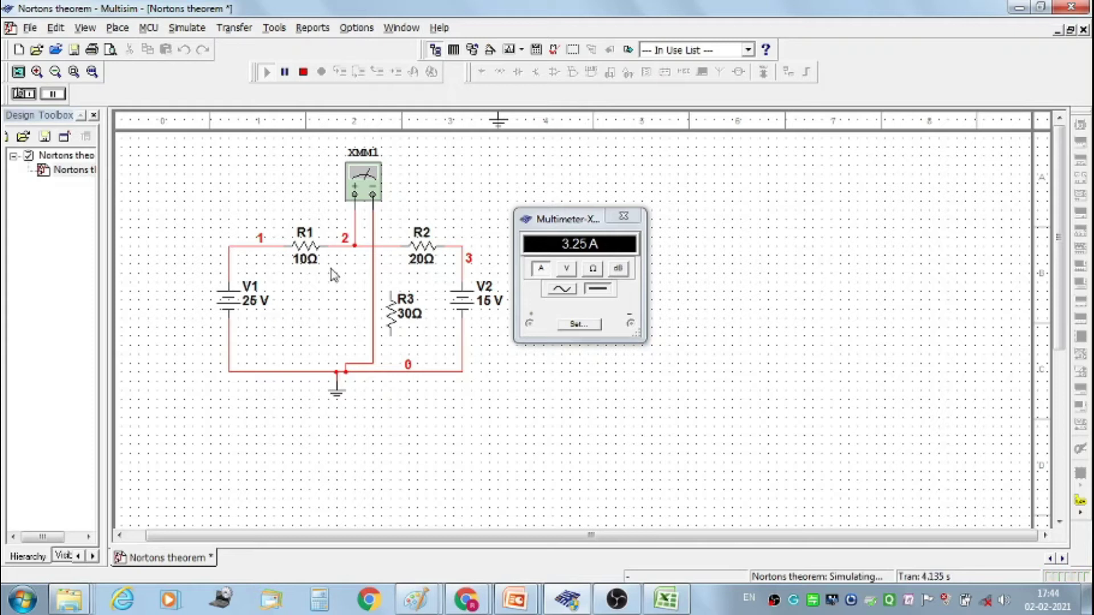
# Change V1 to 30 V and V2 to 20 V, rerun to read 4 A, then stop.
pyautogui.click(303, 71)
pyautogui.doubleClick(260, 305)
pyautogui.doubleClick(551, 148)
pyautogui.write('30')
pyautogui.click(516, 477)
pyautogui.doubleClick(483, 296)
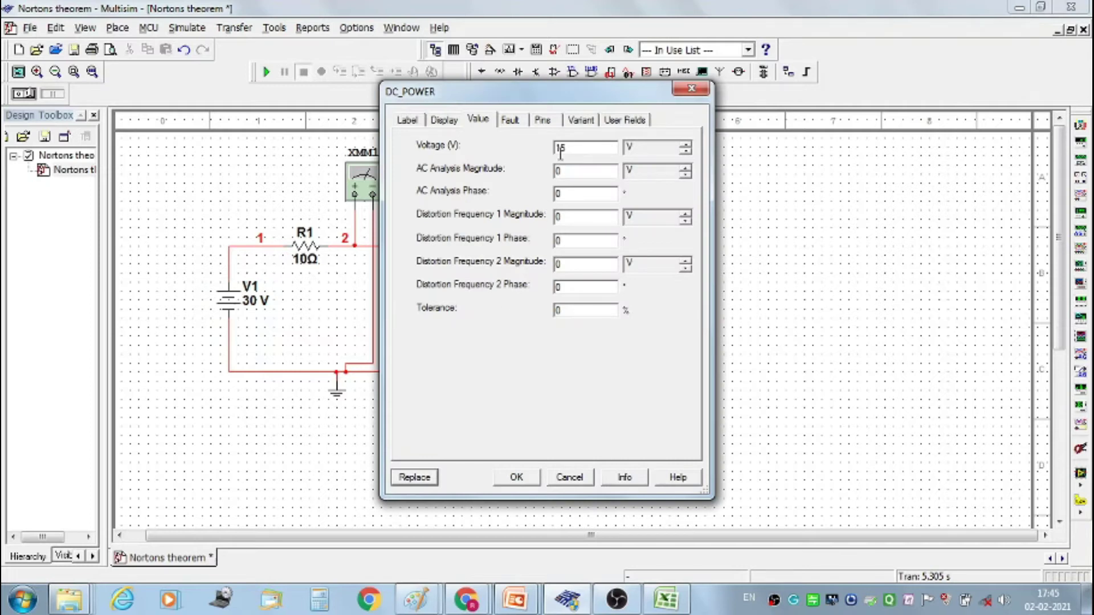
pyautogui.write('20')
pyautogui.press('Return')
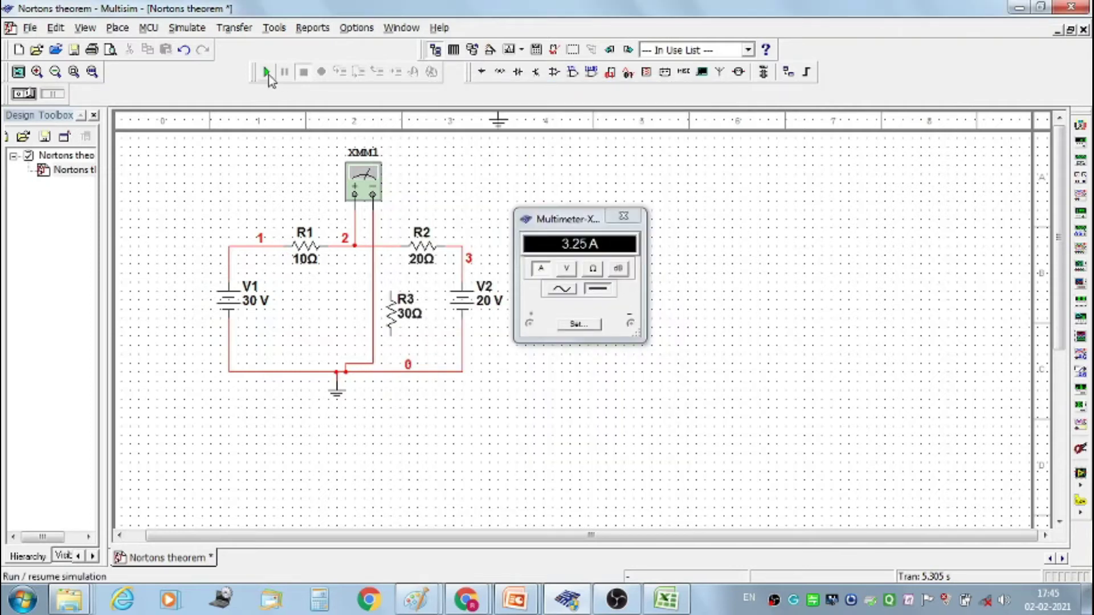
pyautogui.click(266, 72)
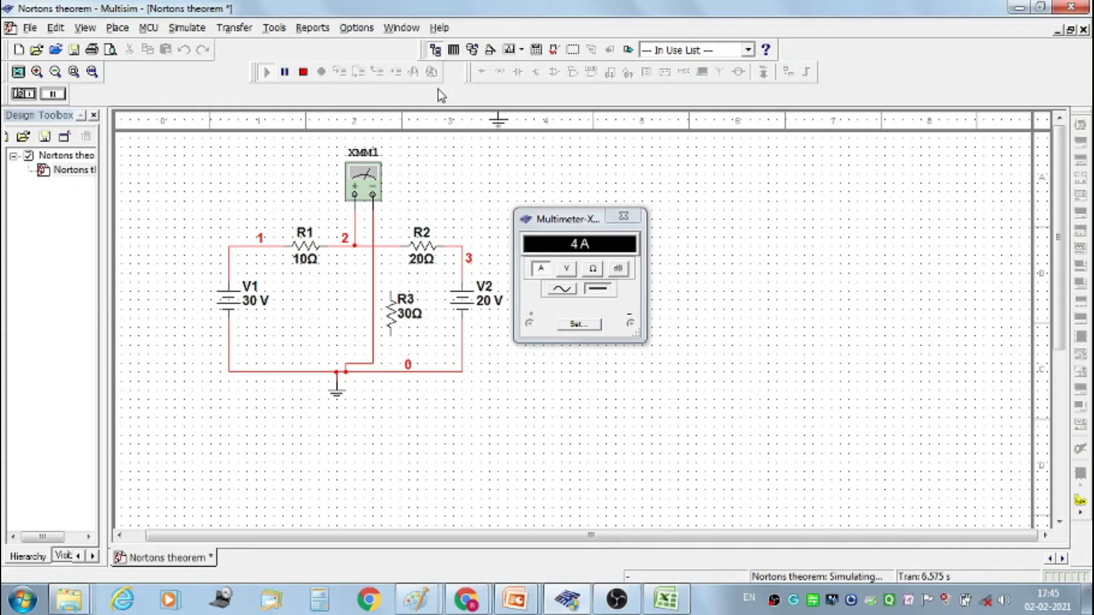
pyautogui.click(304, 72)
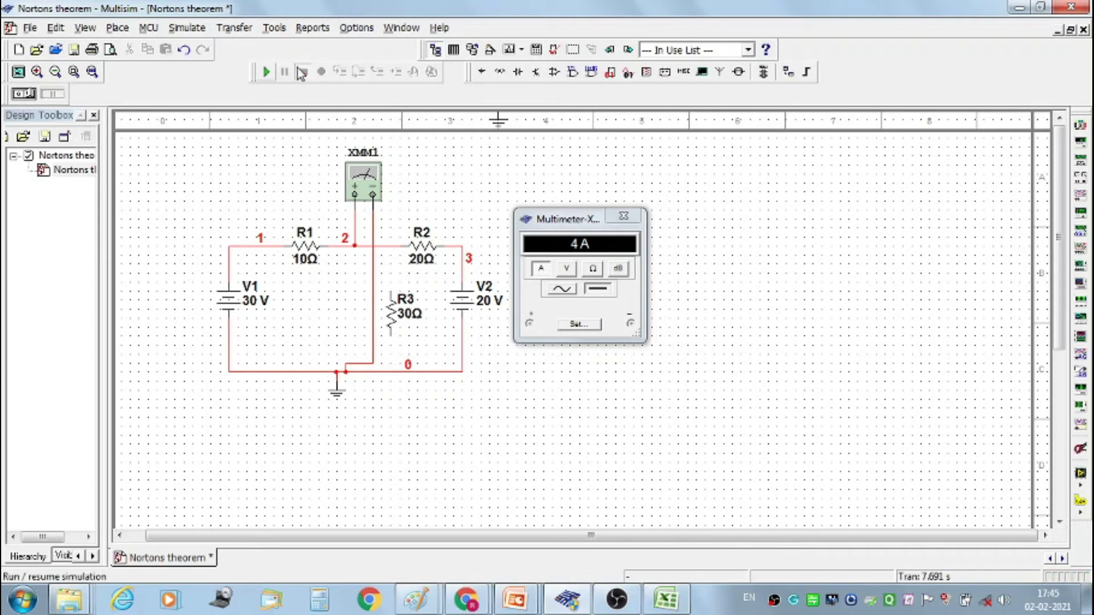
# Place a 1 A DC current source I1 right of the circuit and move R3 beside it.
pyautogui.click(481, 72)
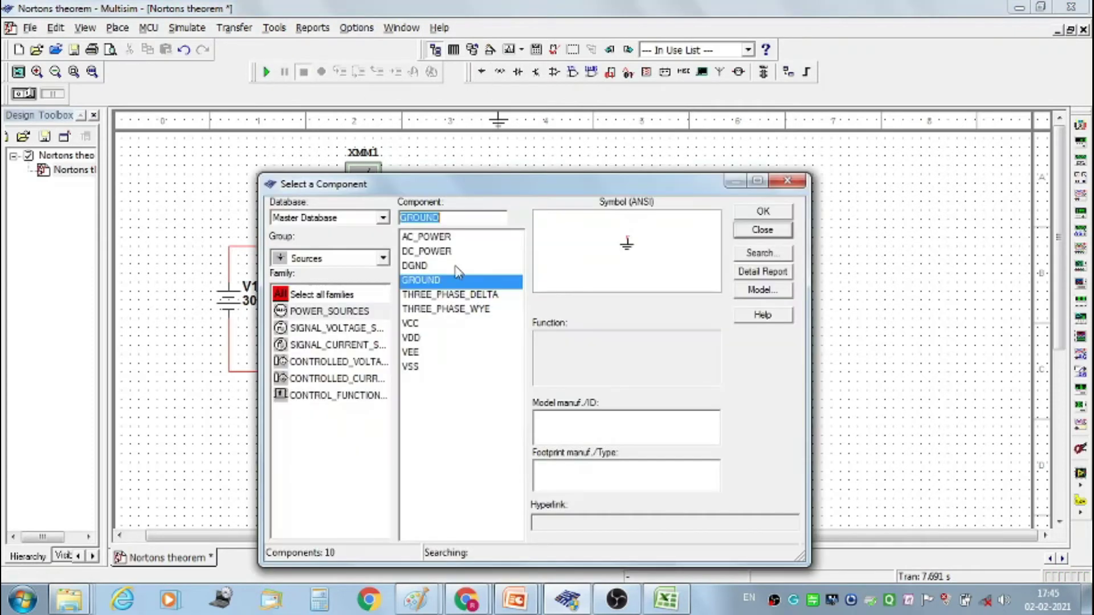
pyautogui.click(363, 345)
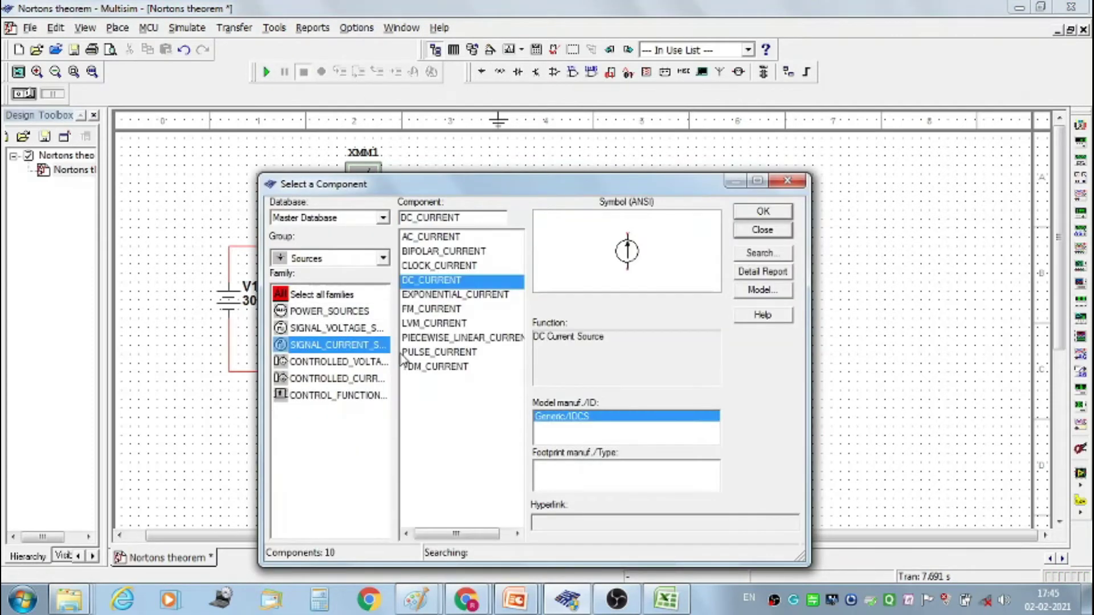
pyautogui.click(763, 211)
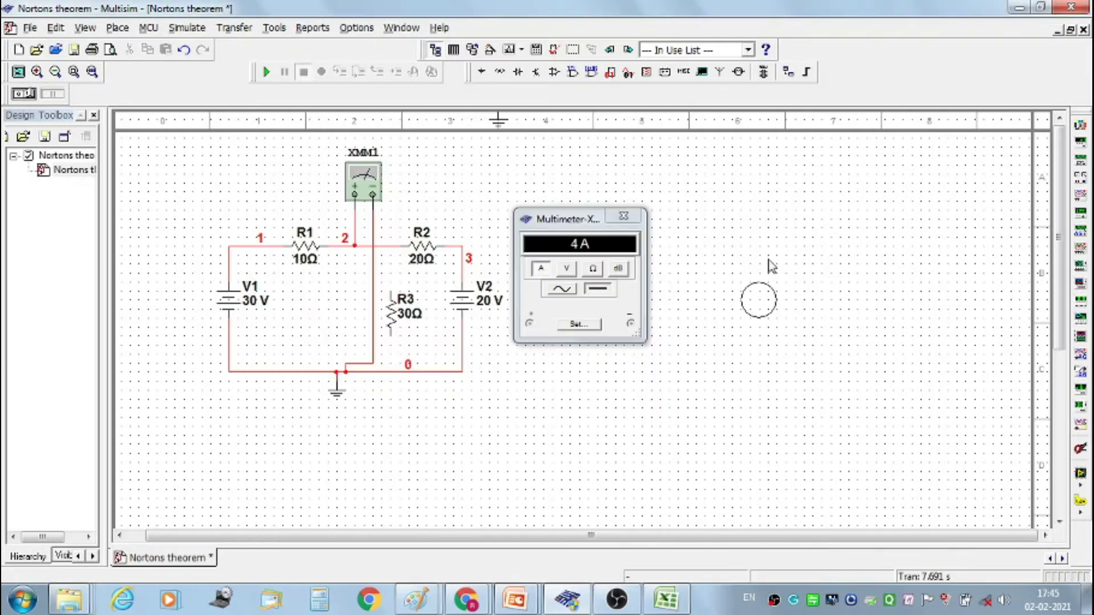
pyautogui.click(745, 285)
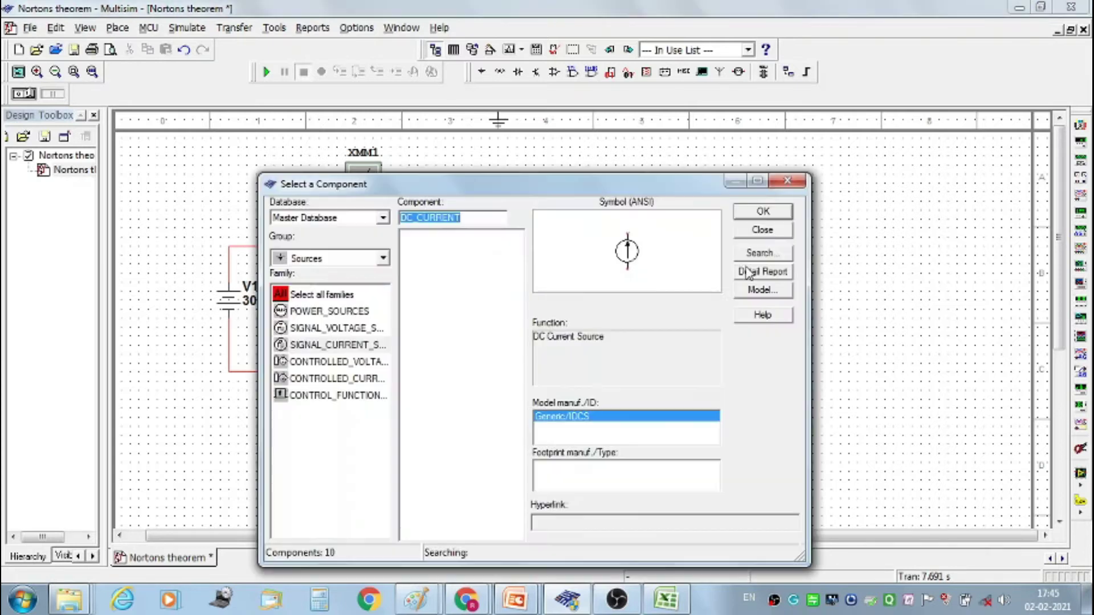
pyautogui.click(763, 230)
pyautogui.moveTo(388, 317); pyautogui.dragTo(908, 297)
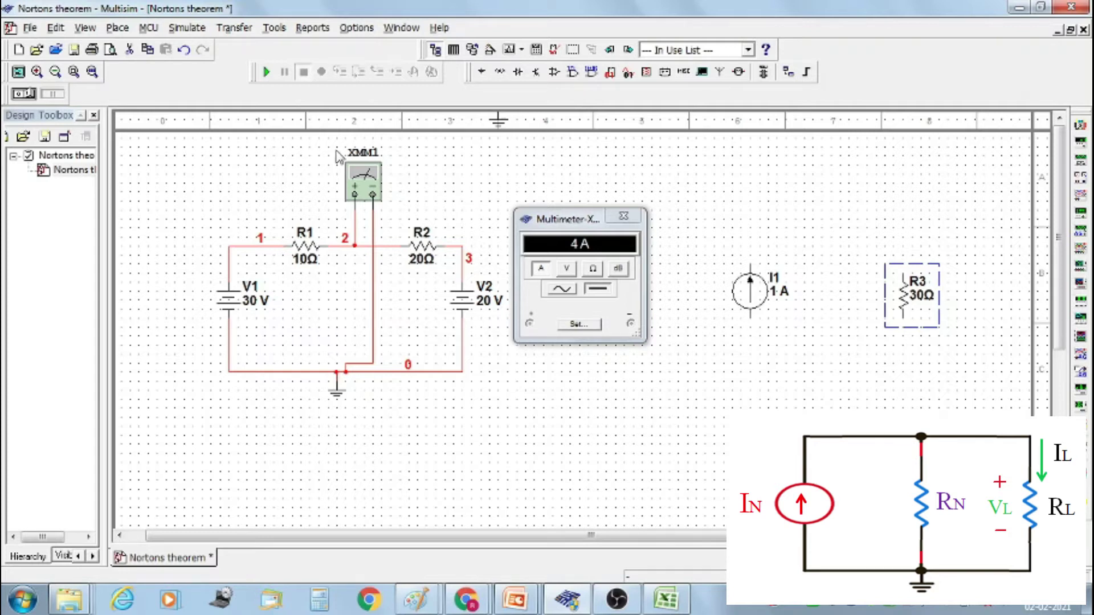
# Set both sources V1 and V2 to 0 V.
pyautogui.doubleClick(252, 301)
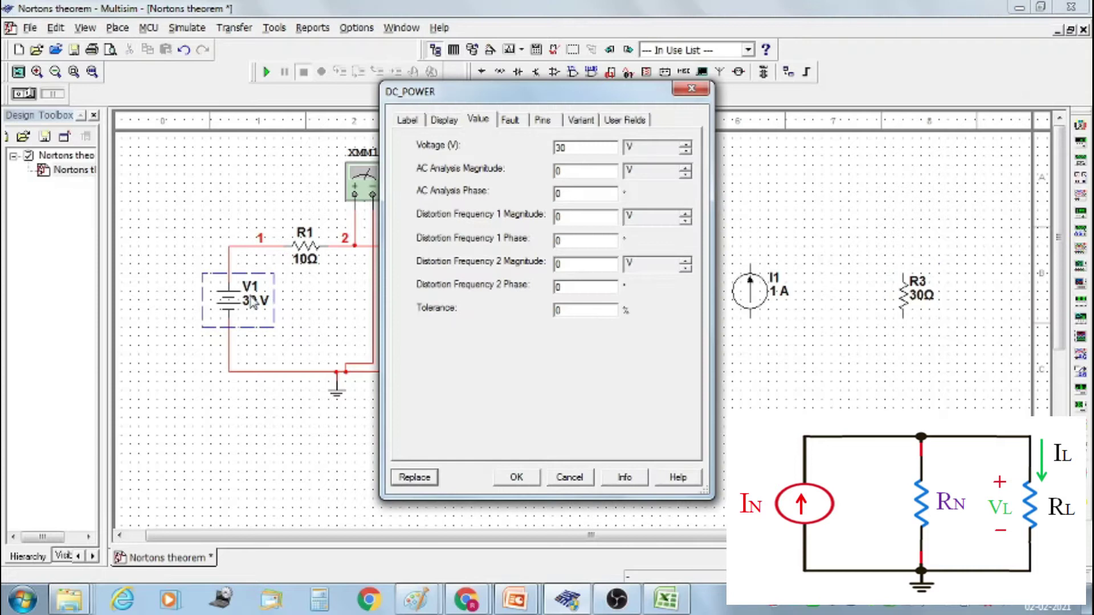
pyautogui.write('0')
pyautogui.click(519, 474)
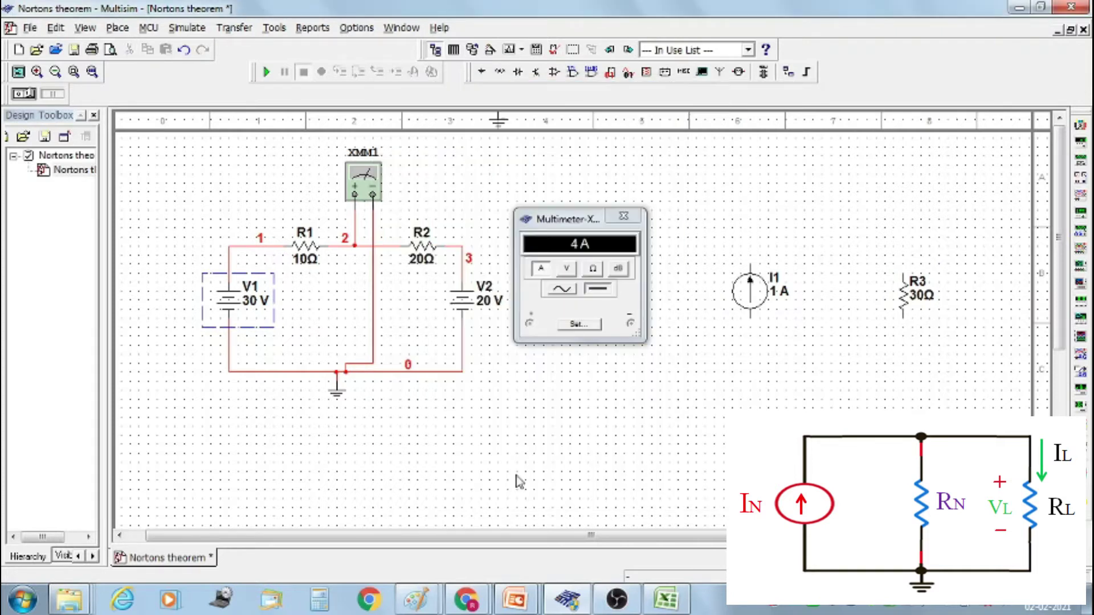
pyautogui.doubleClick(491, 306)
pyautogui.moveTo(579, 147); pyautogui.dragTo(549, 148)
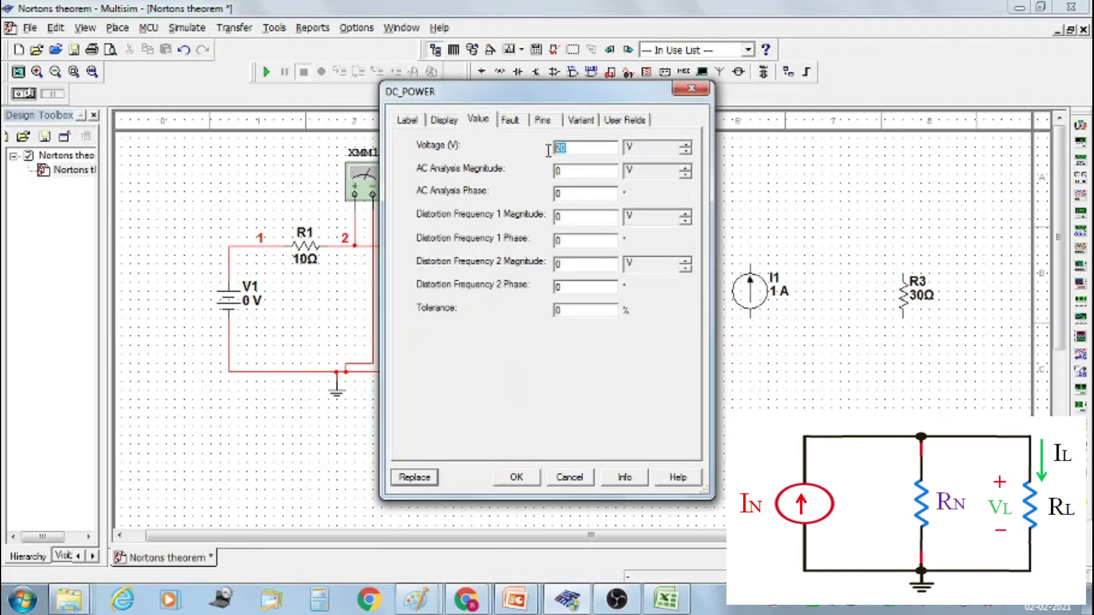
pyautogui.write('2')
pyautogui.click(523, 478)
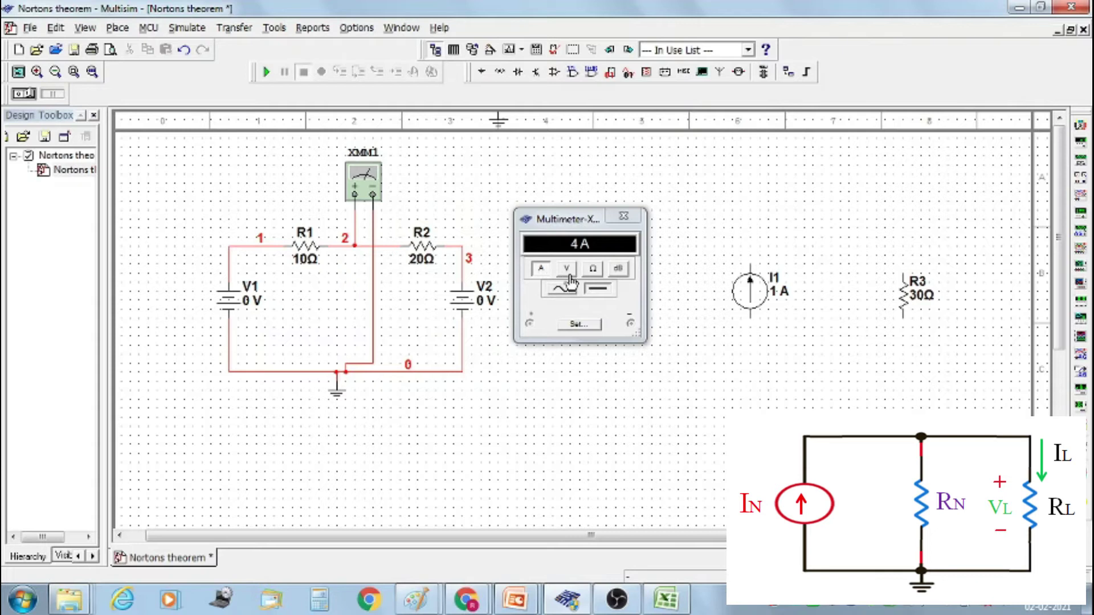
# Switch the multimeter to resistance, run to read 6.667 Ω, then stop the simulation.
pyautogui.click(592, 269)
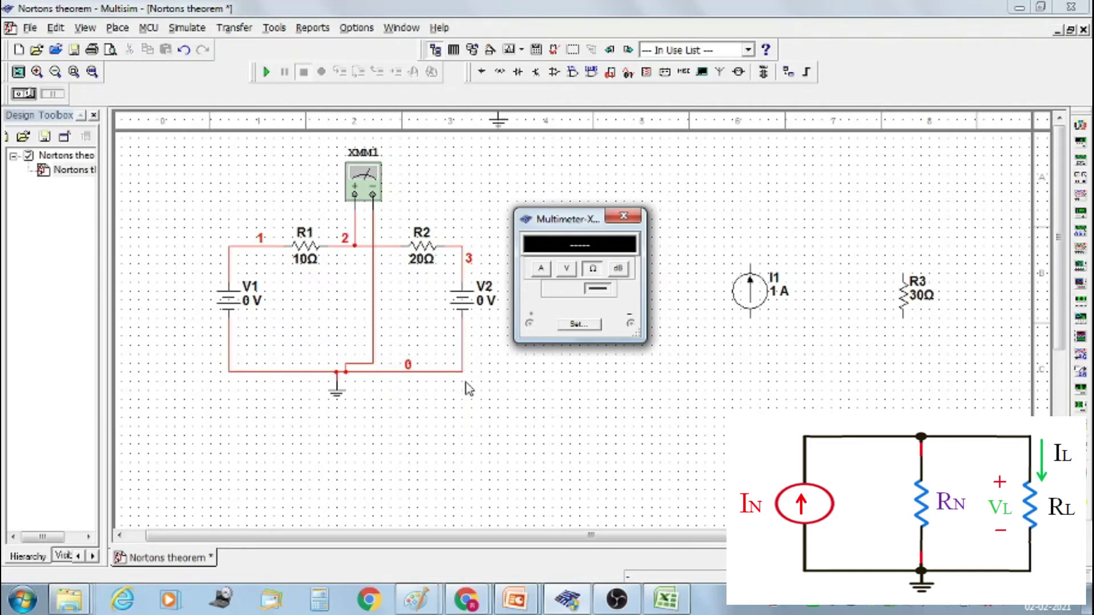
pyautogui.click(266, 72)
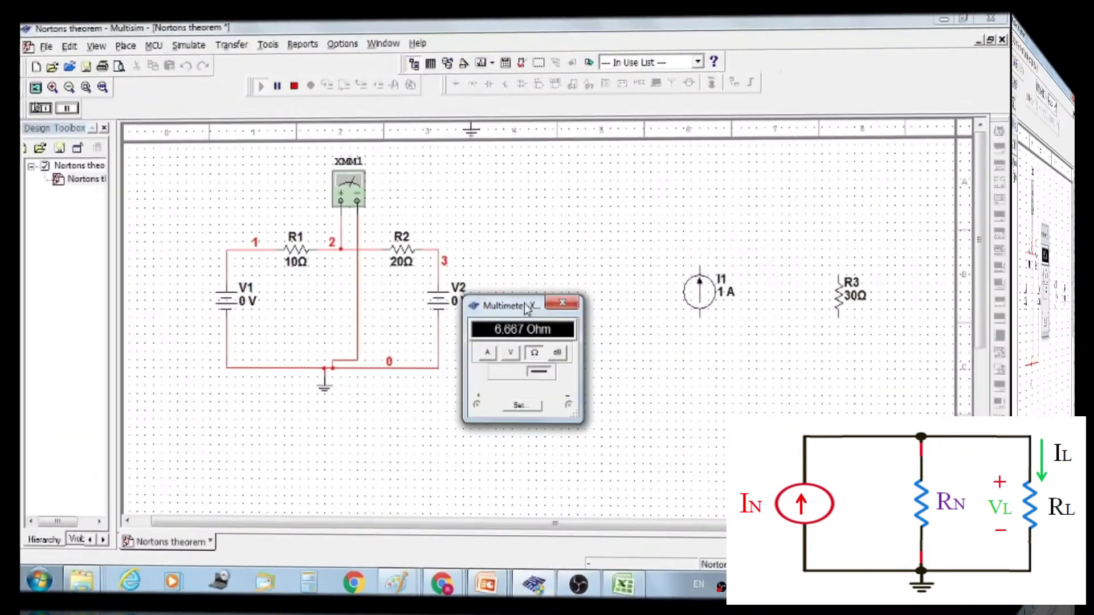
pyautogui.moveTo(536, 245); pyautogui.dragTo(544, 361)
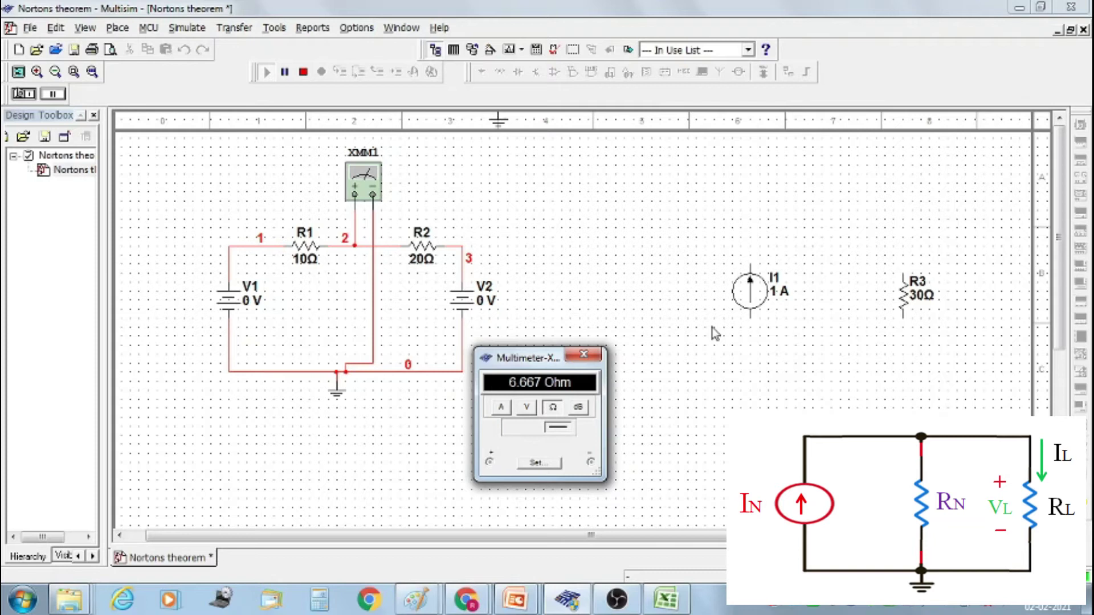
pyautogui.click(304, 73)
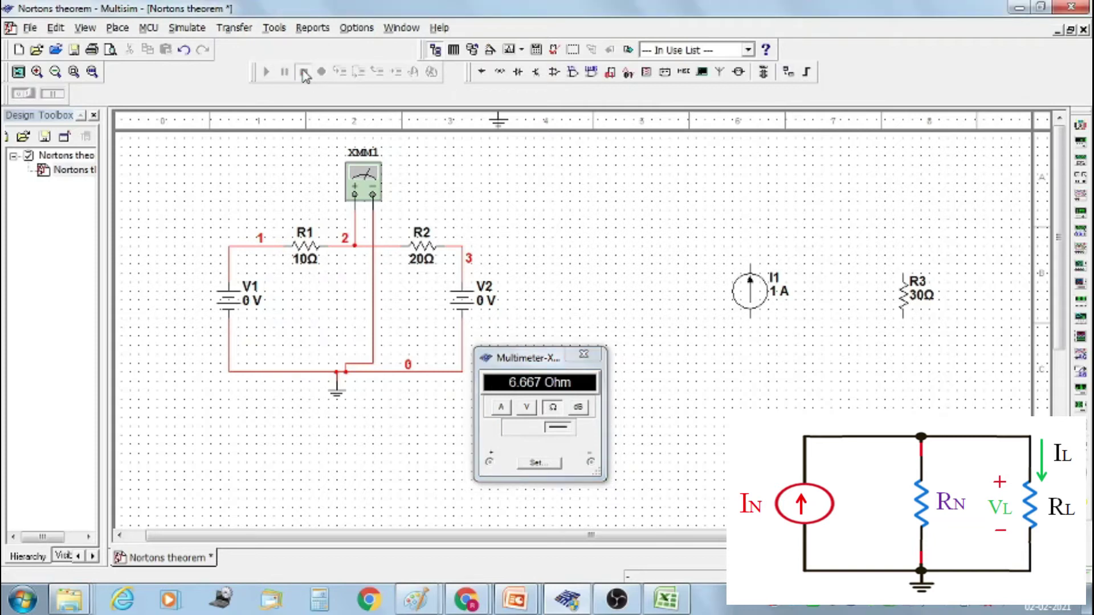
pyautogui.click(749, 297)
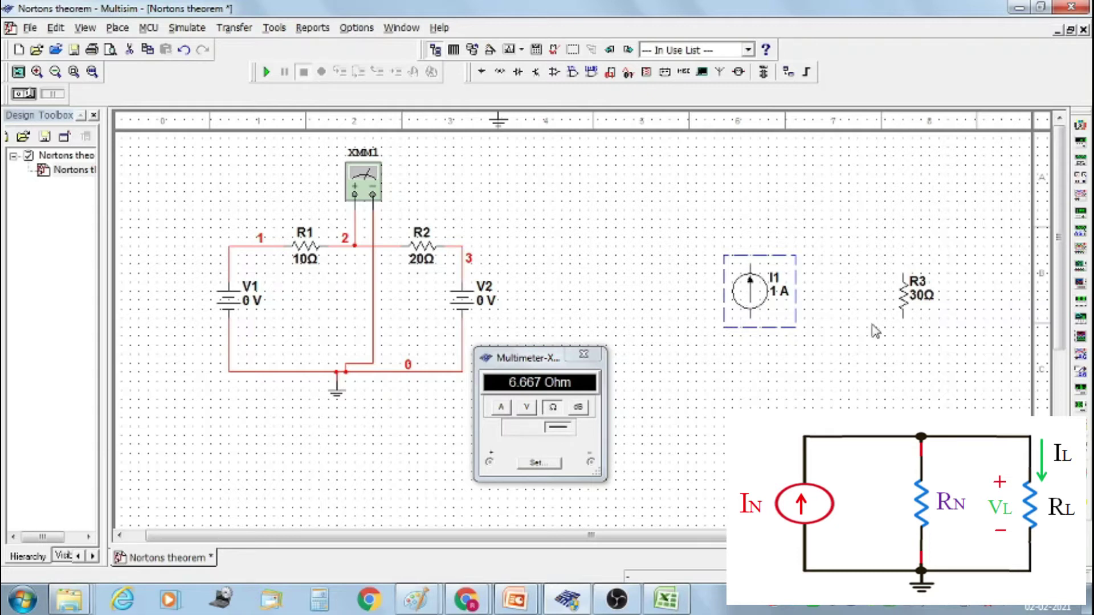
# Place a 1kΩ resistor between I1 and R3 and rotate it vertical.
pyautogui.click(499, 72)
pyautogui.click(764, 211)
pyautogui.click(844, 273)
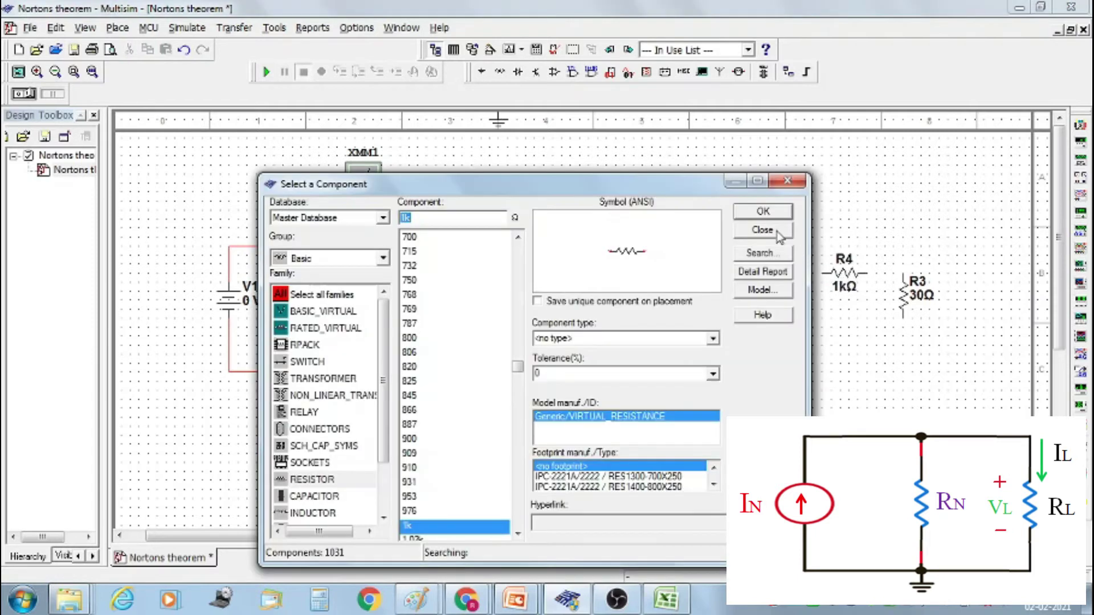
pyautogui.press('Escape')
pyautogui.click(832, 276)
pyautogui.rightClick(833, 278)
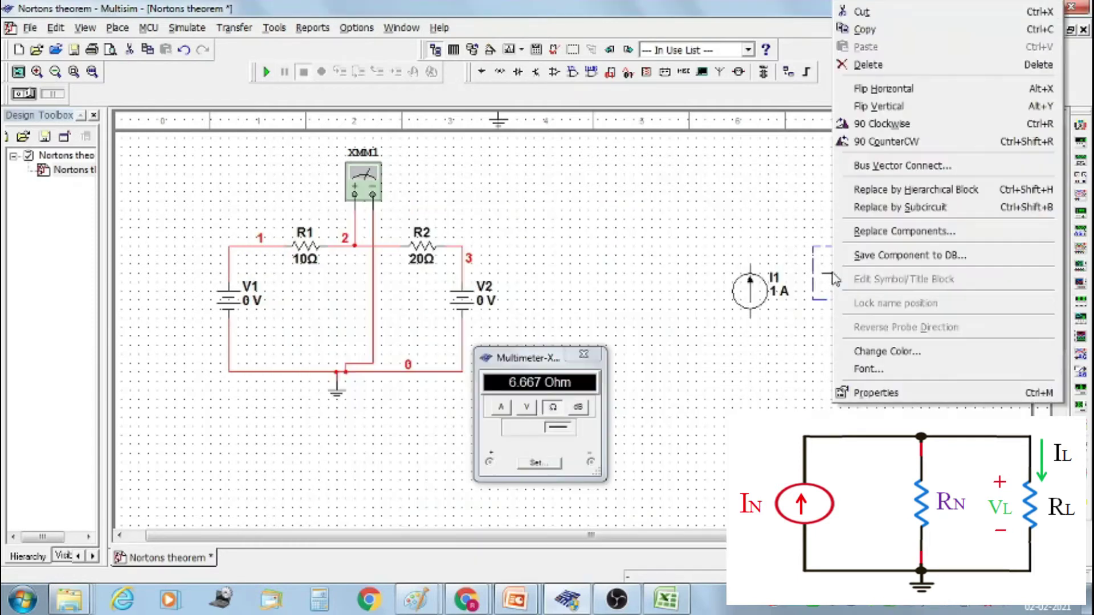
pyautogui.click(882, 124)
# Rename the new resistor RN and set its resistance to 6.667 Ω.
pyautogui.doubleClick(838, 294)
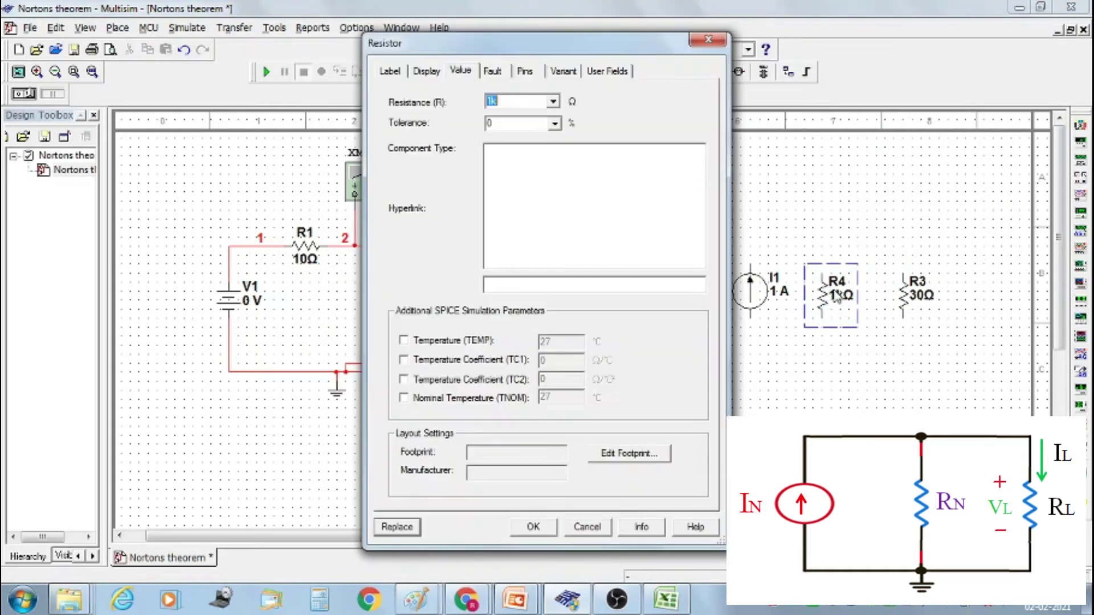
pyautogui.click(391, 72)
pyautogui.moveTo(408, 117); pyautogui.dragTo(399, 117)
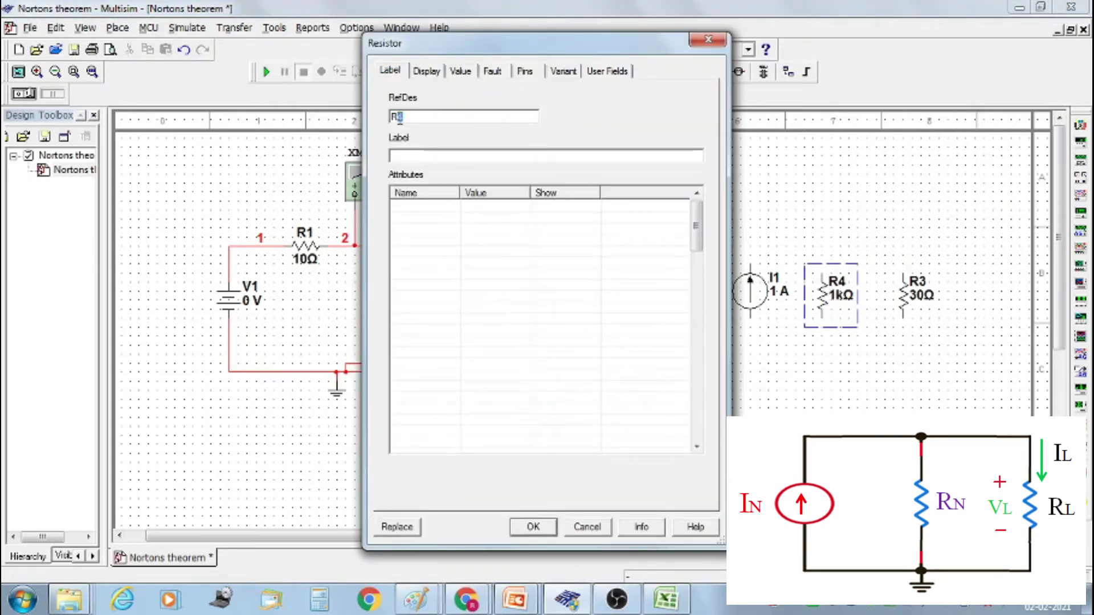
pyautogui.write('N')
pyautogui.click(461, 70)
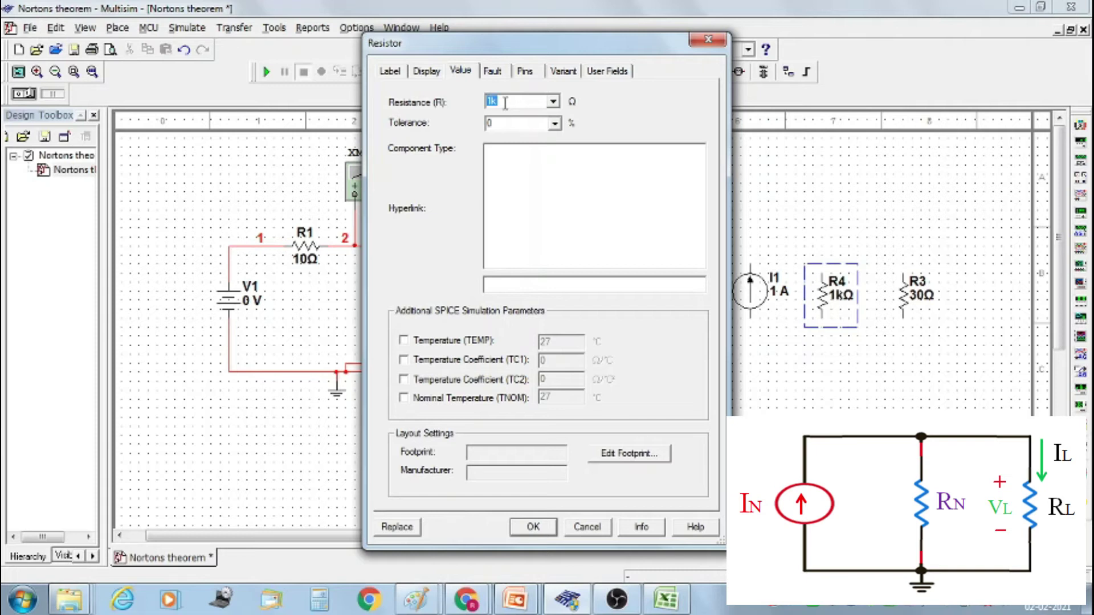
pyautogui.write('6.667')
pyautogui.click(533, 527)
pyautogui.doubleClick(778, 290)
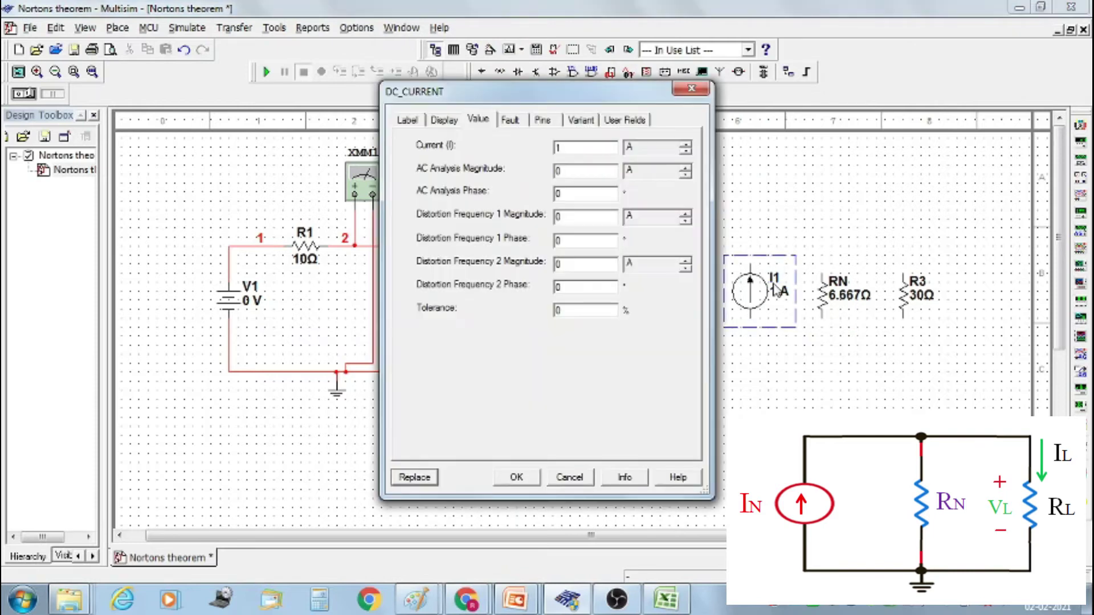
# Rename the current source from I1 to IN.
pyautogui.click(408, 120)
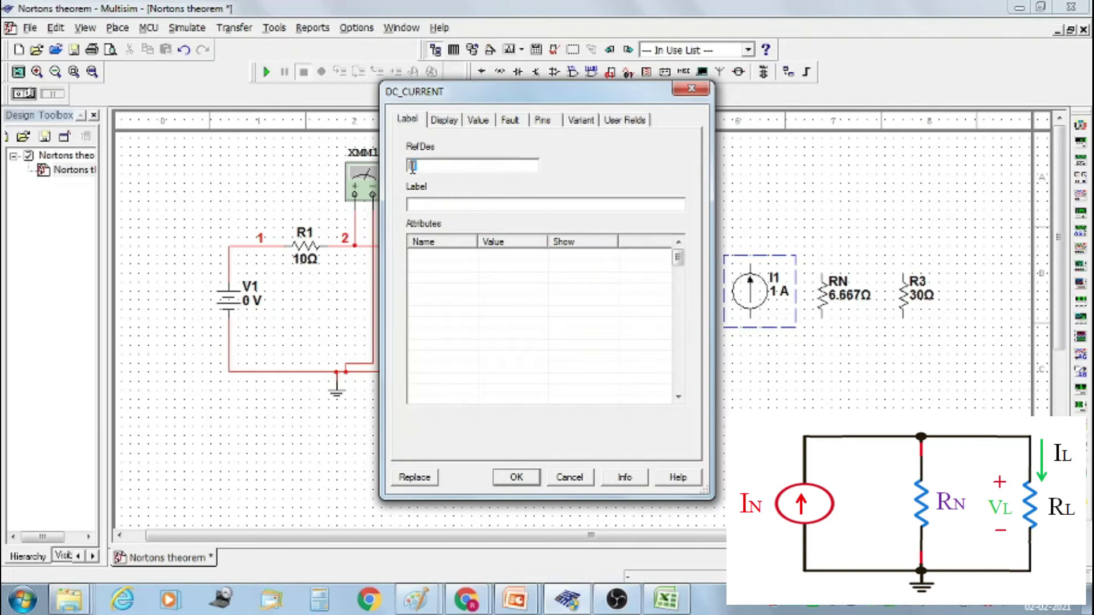
pyautogui.press('BackSpace')
pyautogui.write('N')
pyautogui.click(530, 475)
# Copy the existing ground and paste a second one under the Norton circuit.
pyautogui.click(336, 394)
pyautogui.hotkey('ctrl', 'c')
pyautogui.hotkey('ctrl', 'v')
pyautogui.click(839, 379)
pyautogui.click(750, 312)
# Wire the bottoms of IN, RN and R3 to the new ground, then begin wiring XMM2.
pyautogui.click(840, 371)
pyautogui.click(821, 318)
pyautogui.click(840, 362)
pyautogui.click(904, 320)
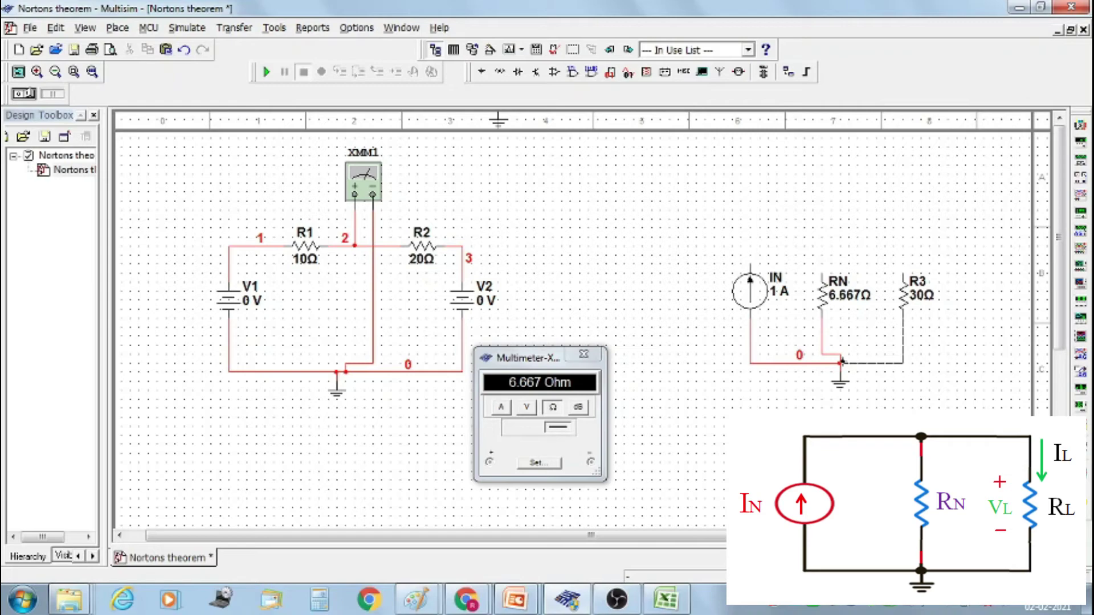
pyautogui.click(841, 363)
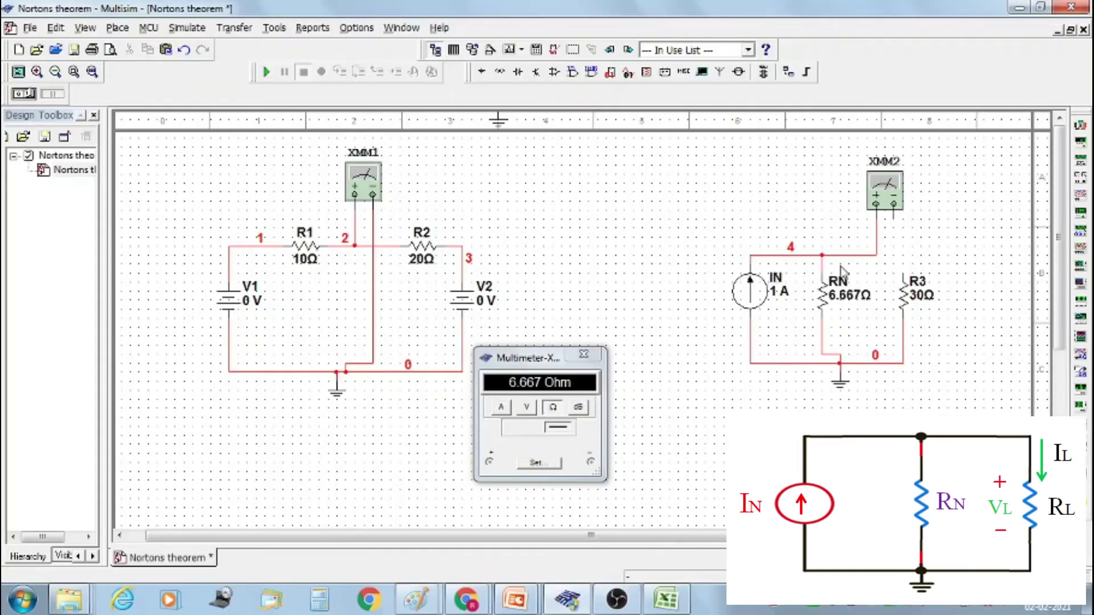
pyautogui.click(894, 203)
# Wire XMM2's minus terminal to R3 and set the Norton source IN to 2.5 A.
pyautogui.click(903, 271)
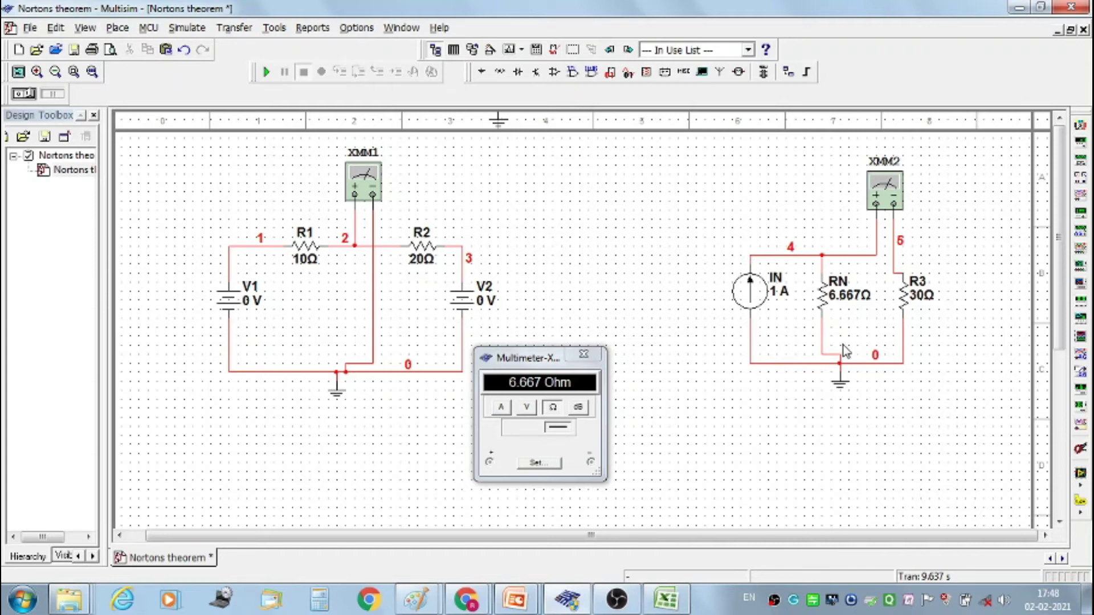
pyautogui.moveTo(778, 296); pyautogui.dragTo(779, 315)
pyautogui.doubleClick(778, 313)
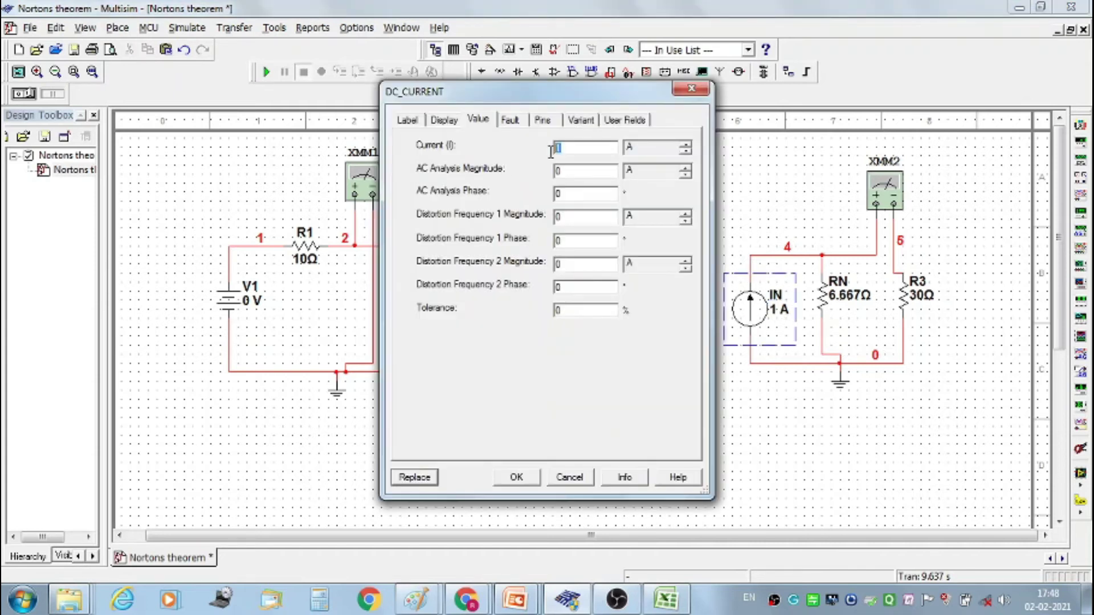
pyautogui.write('2.5')
pyautogui.press('Return')
pyautogui.click(880, 196)
# Switch XMM2 to DC current and run the simulation, reading 454.564 mA through R3.
pyautogui.doubleClick(881, 196)
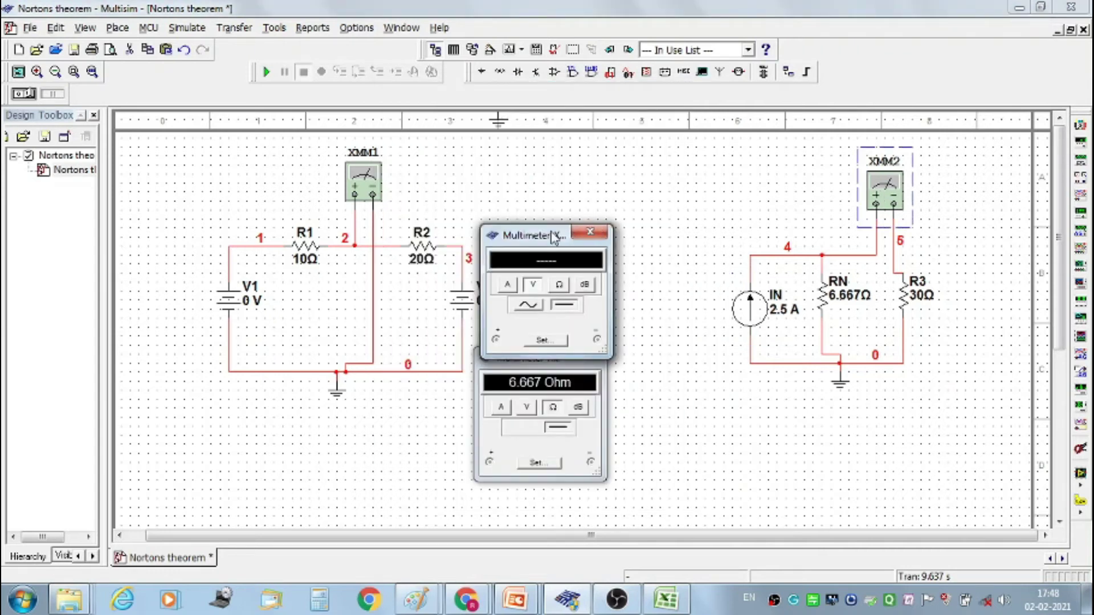
pyautogui.moveTo(557, 234); pyautogui.dragTo(958, 391)
pyautogui.click(910, 439)
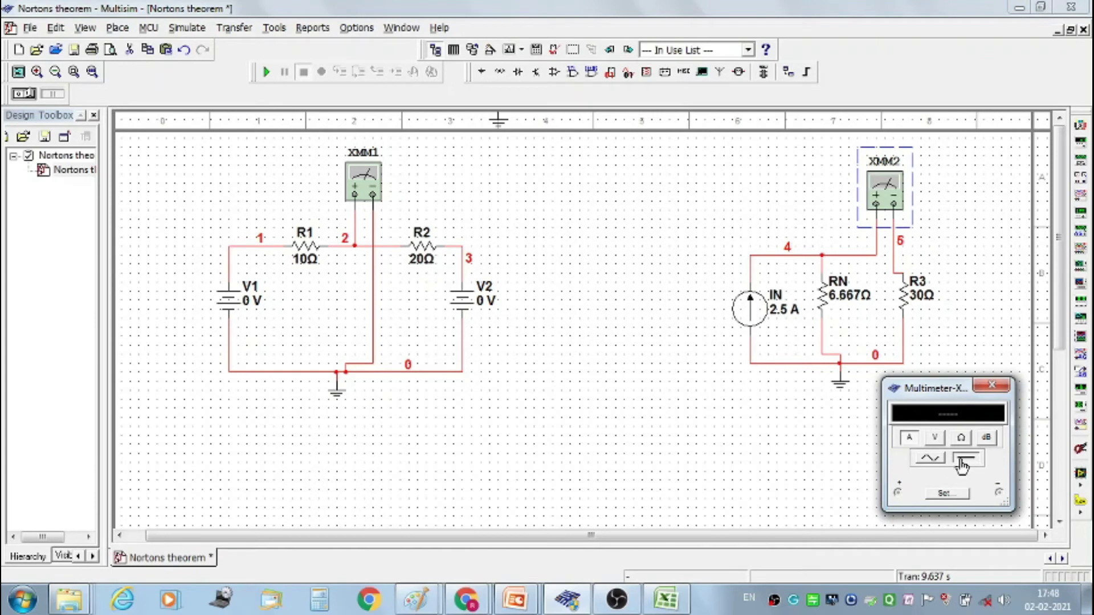
pyautogui.click(267, 72)
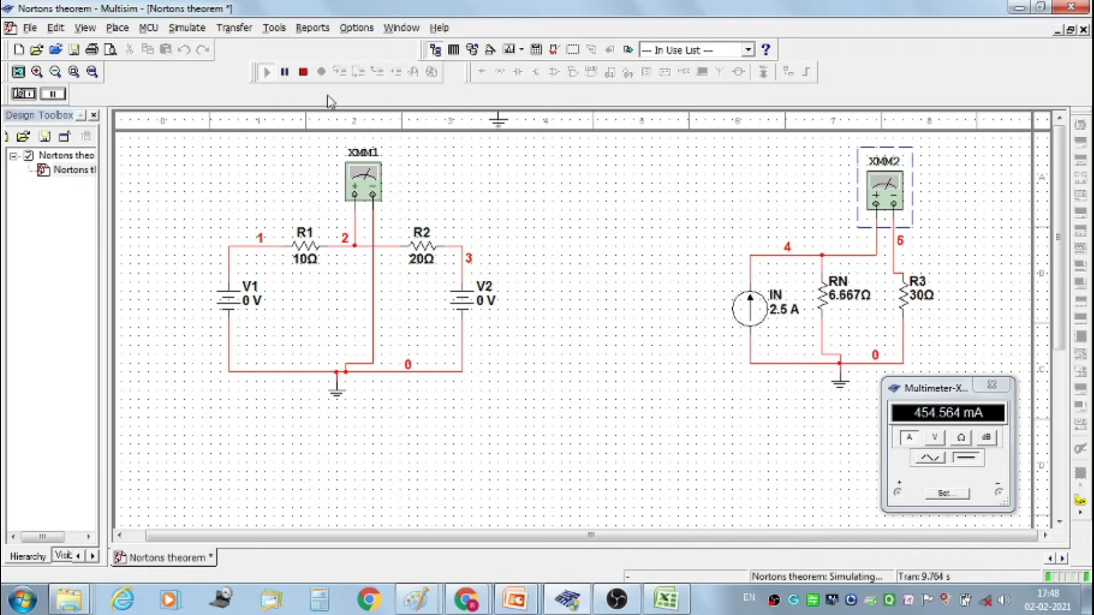
pyautogui.click(303, 72)
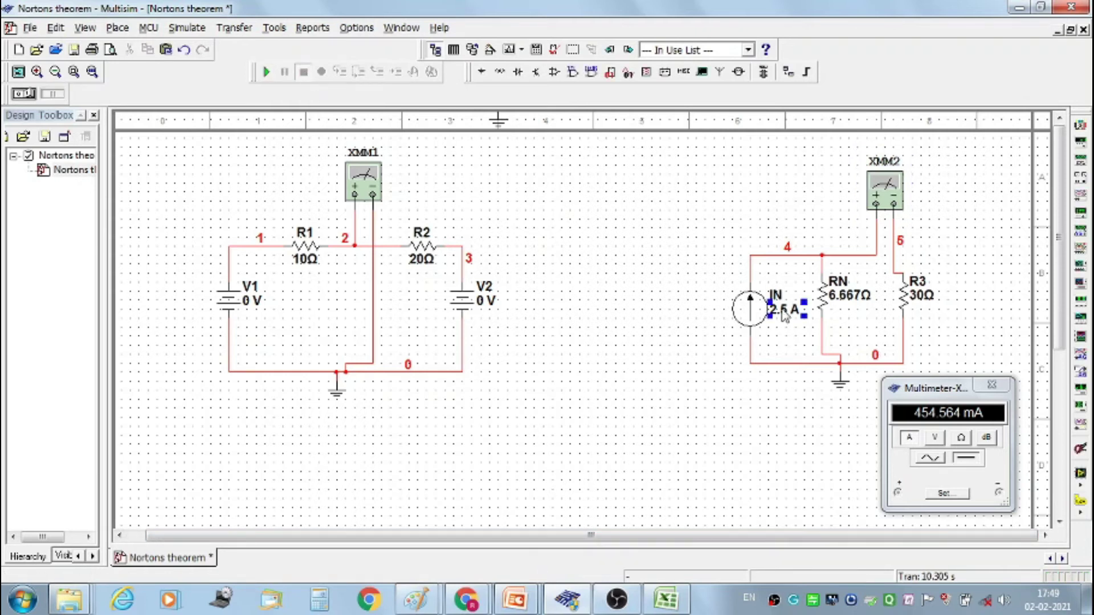
# Set IN to 3.25 A and simulate, giving 590.934 mA through the load.
pyautogui.doubleClick(787, 316)
pyautogui.doubleClick(572, 148)
pyautogui.write('3.25')
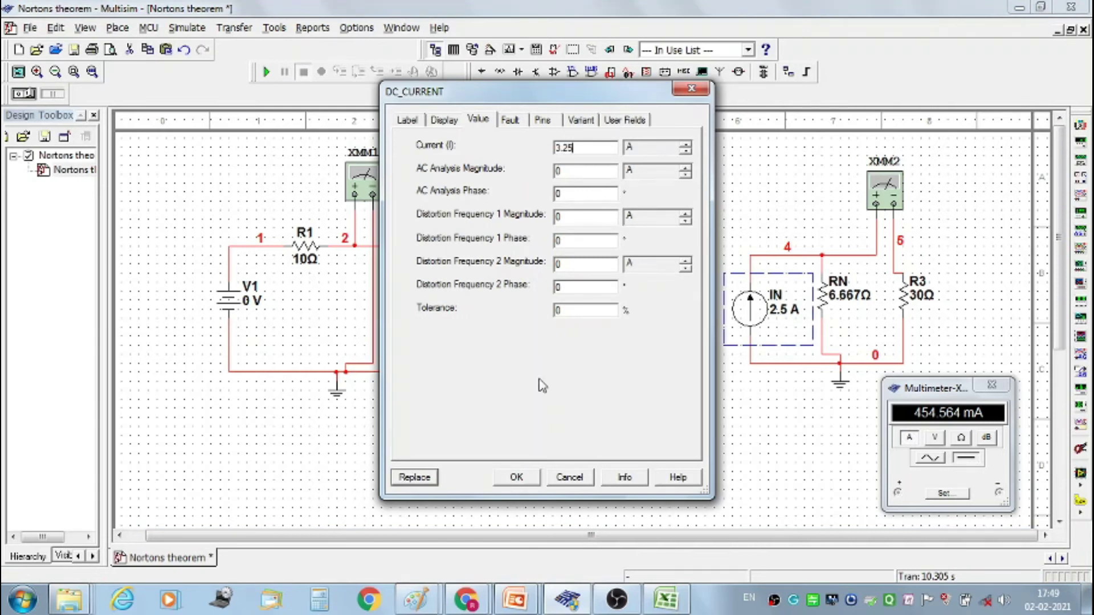
pyautogui.press('Return')
pyautogui.click(266, 72)
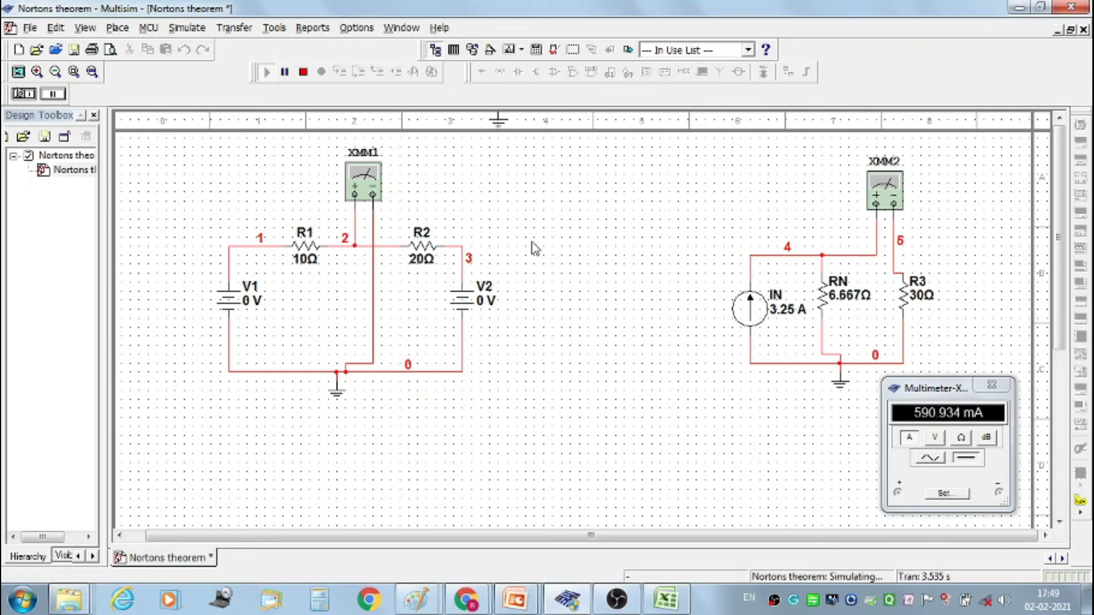
pyautogui.click(303, 73)
# Change IN to 4 A and run the simulation again.
pyautogui.doubleClick(780, 312)
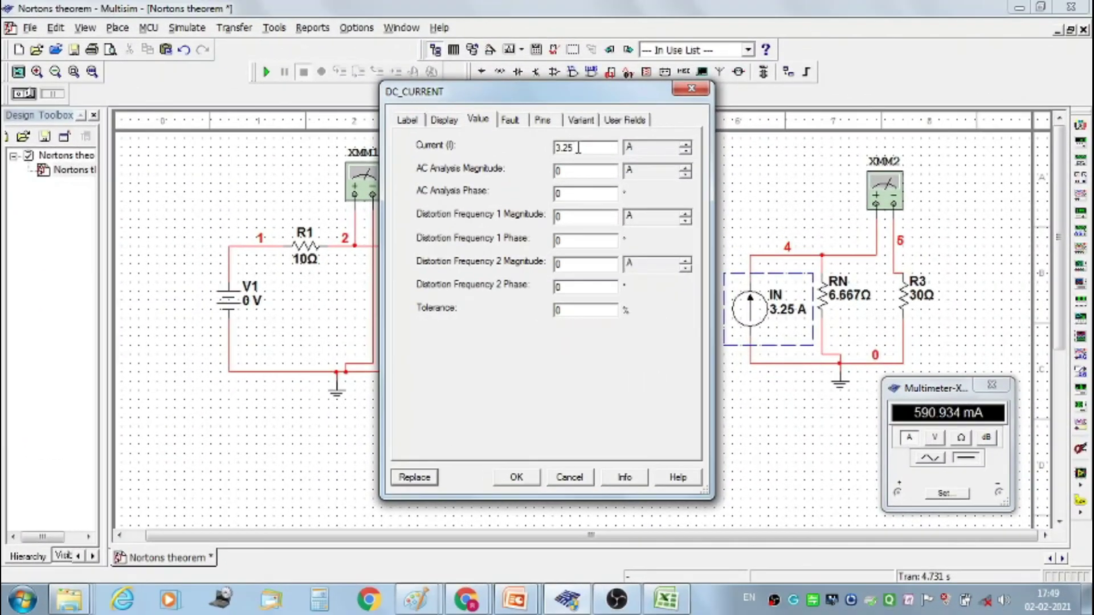
pyautogui.moveTo(576, 147); pyautogui.dragTo(546, 152)
pyautogui.write('4')
pyautogui.click(516, 478)
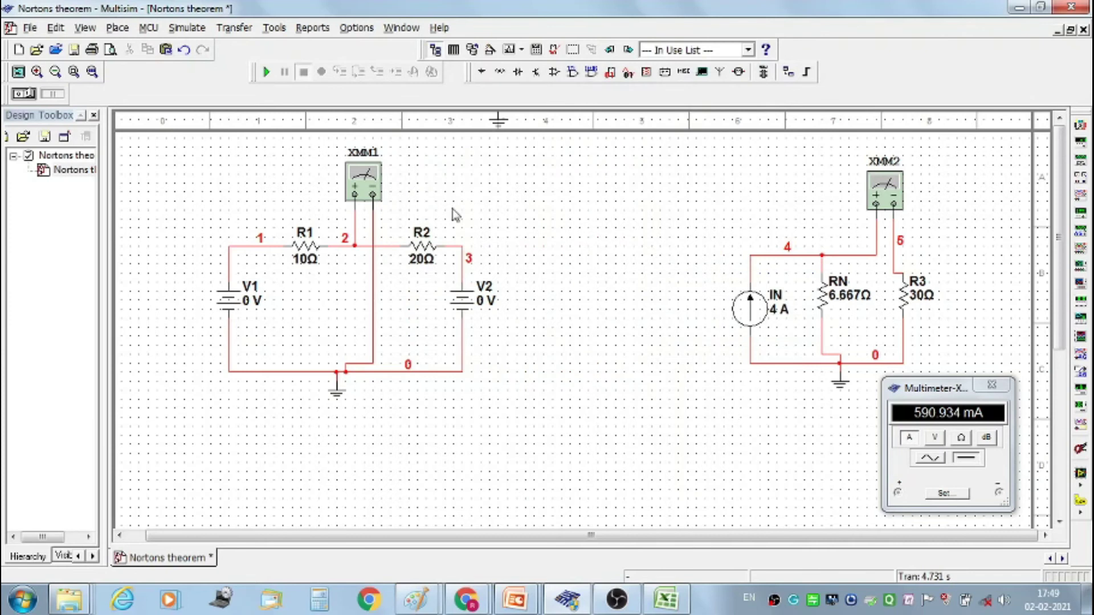
pyautogui.click(265, 71)
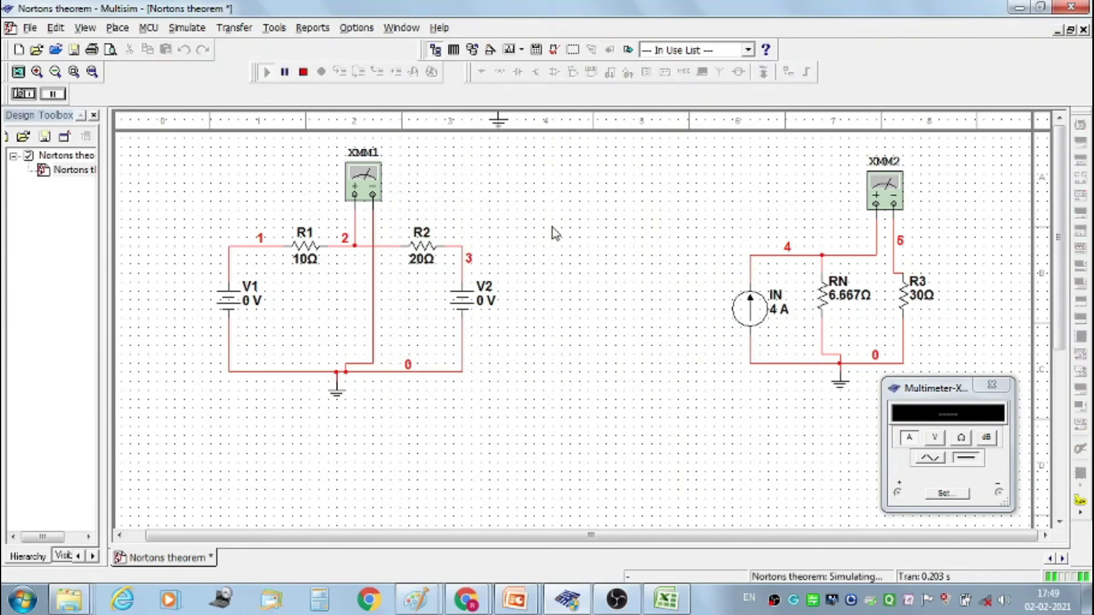